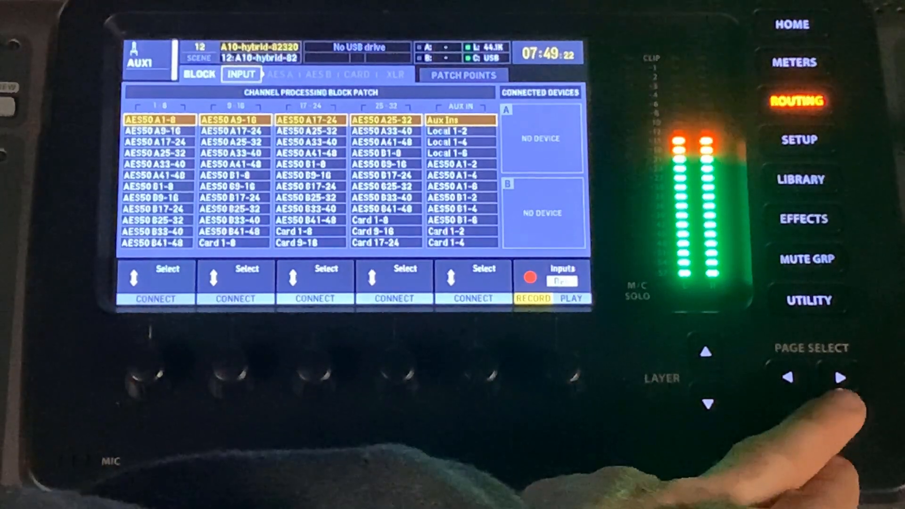
click(841, 378)
click(842, 378)
click(842, 377)
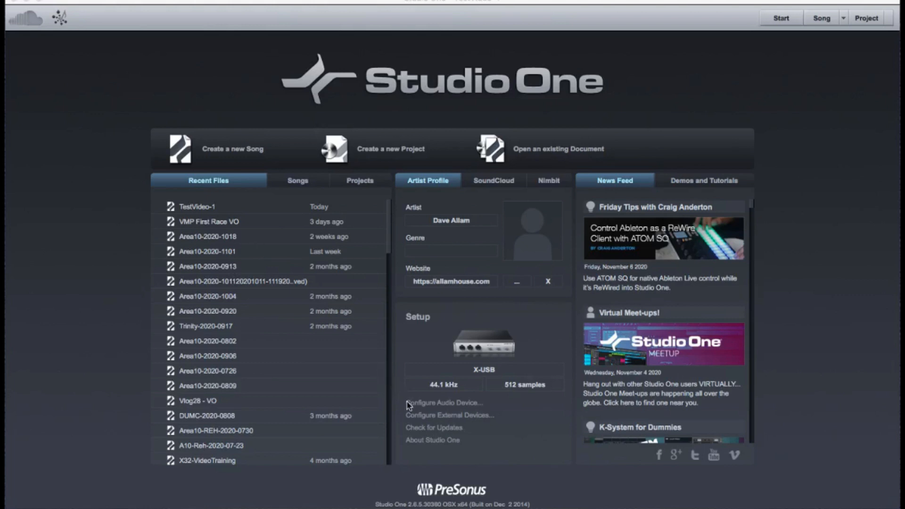
Open the audio device configuration and try Built-in Input as the audio device.
click(429, 404)
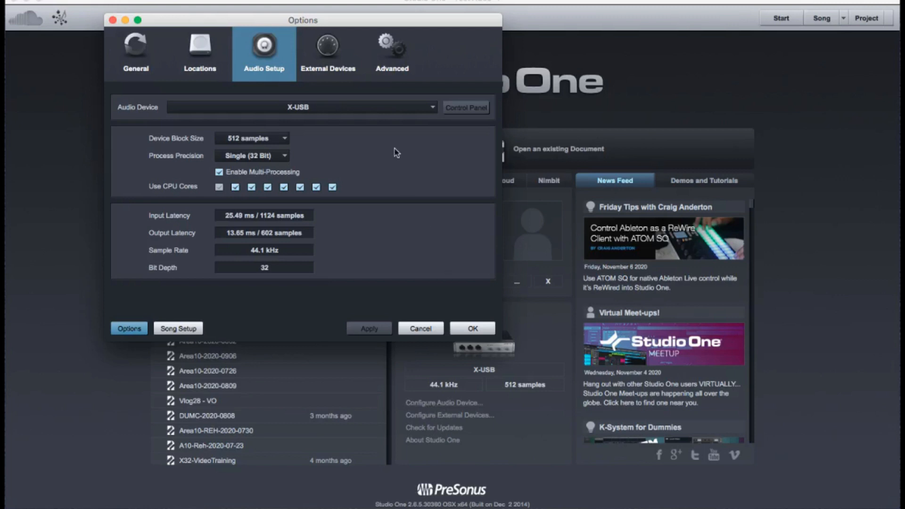
click(365, 112)
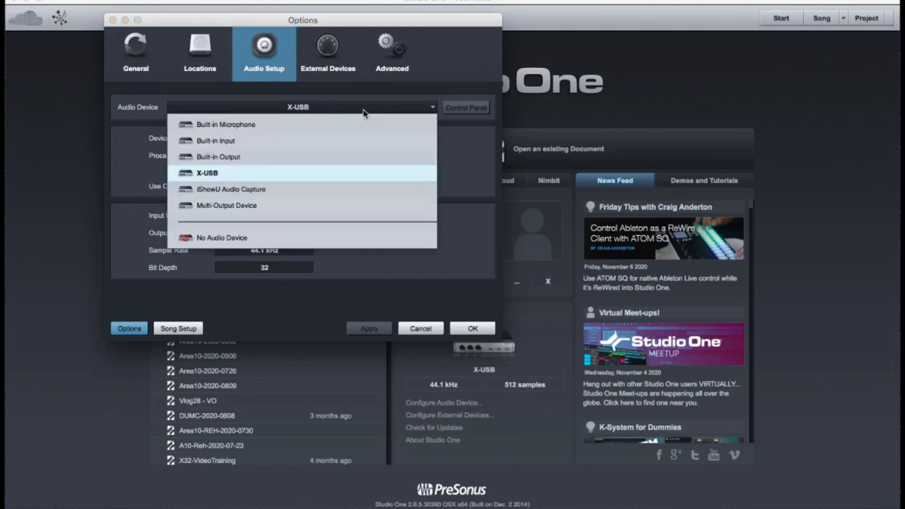
click(328, 142)
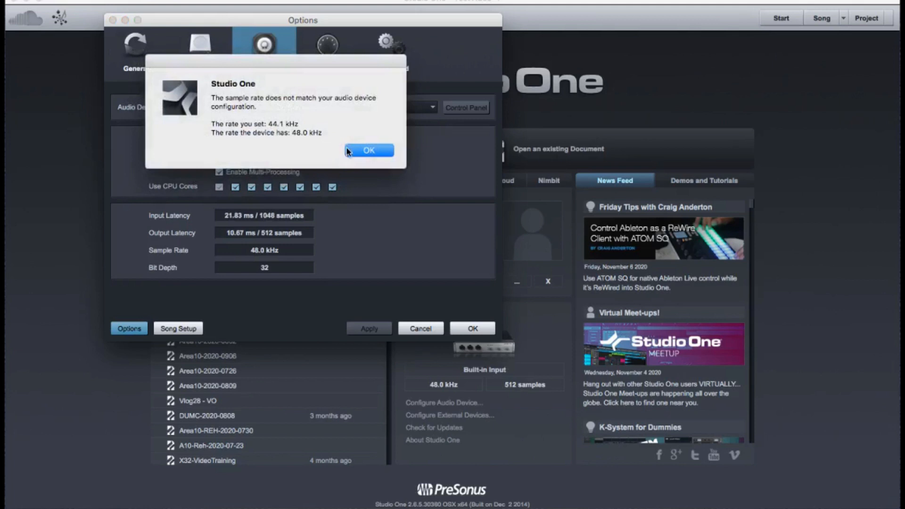
click(356, 153)
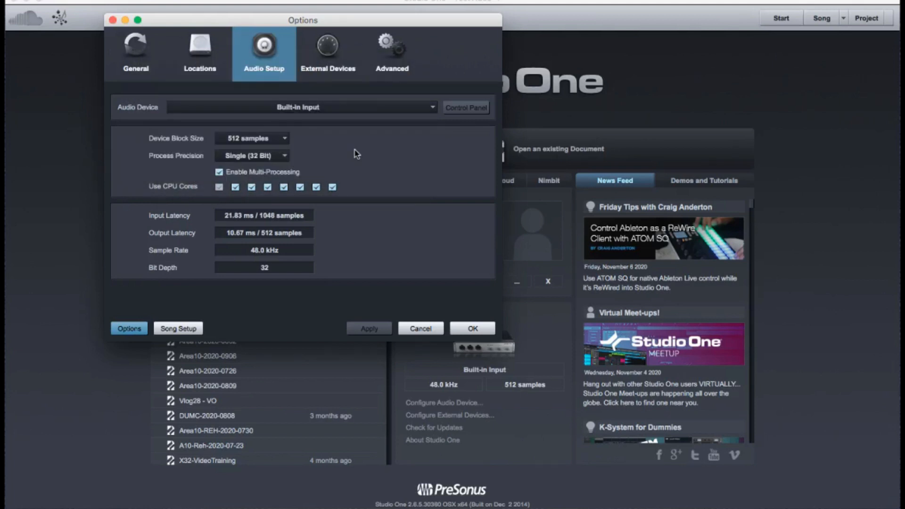
Set the audio device to X-USB and confirm the audio setup.
click(382, 114)
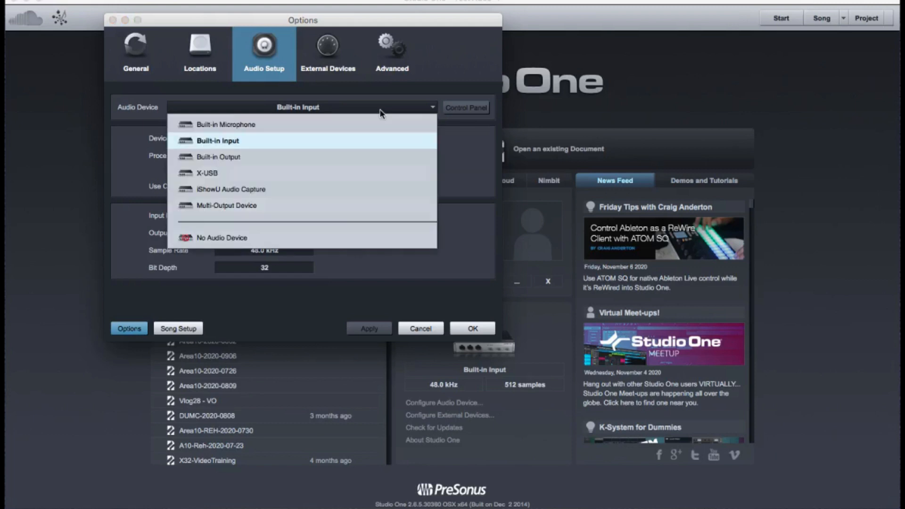
click(380, 173)
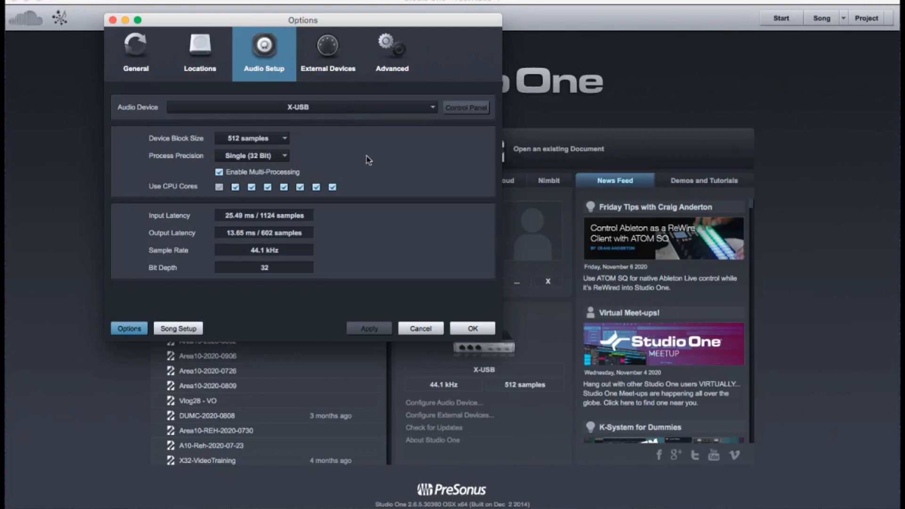
click(472, 330)
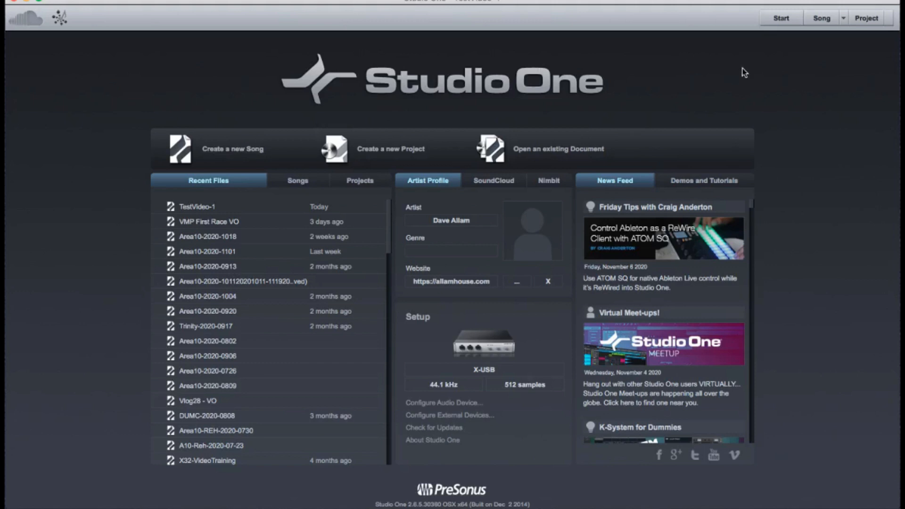
Show the open song and review its tracks by selecting the range from kick through Pads R.
click(822, 18)
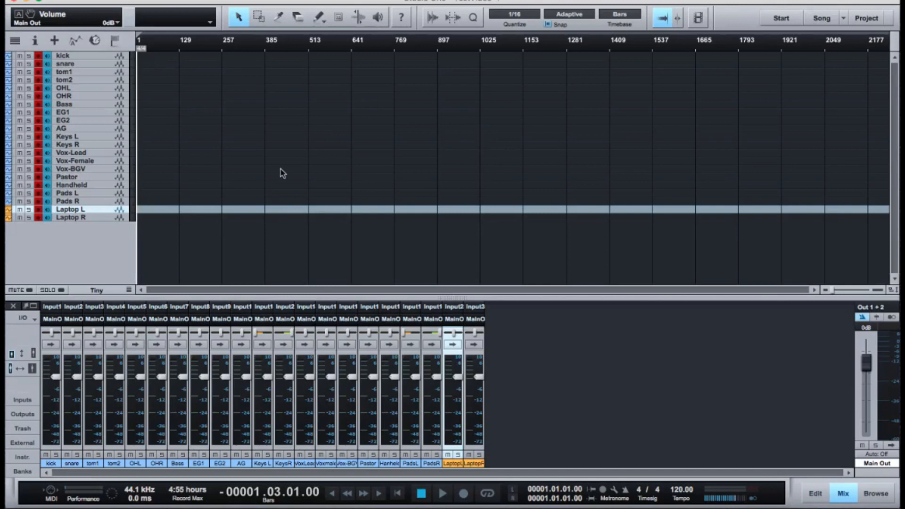
click(92, 56)
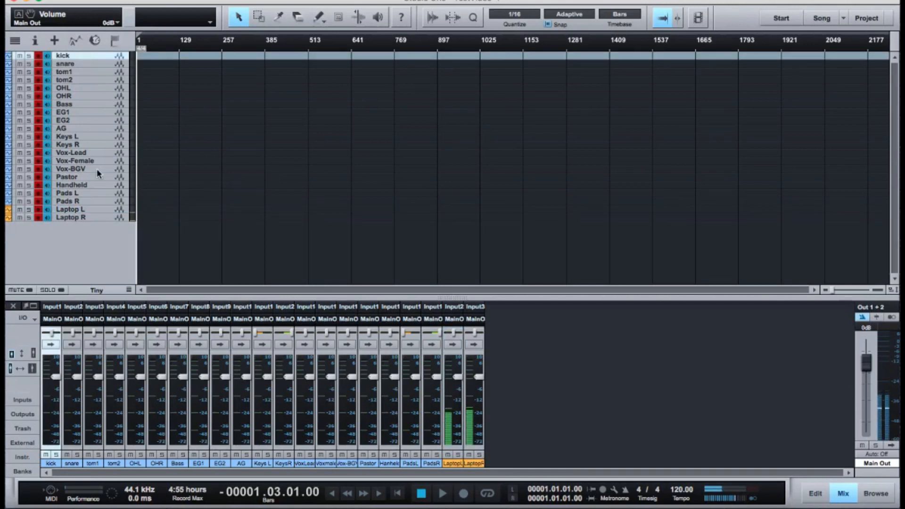
shift+click(91, 202)
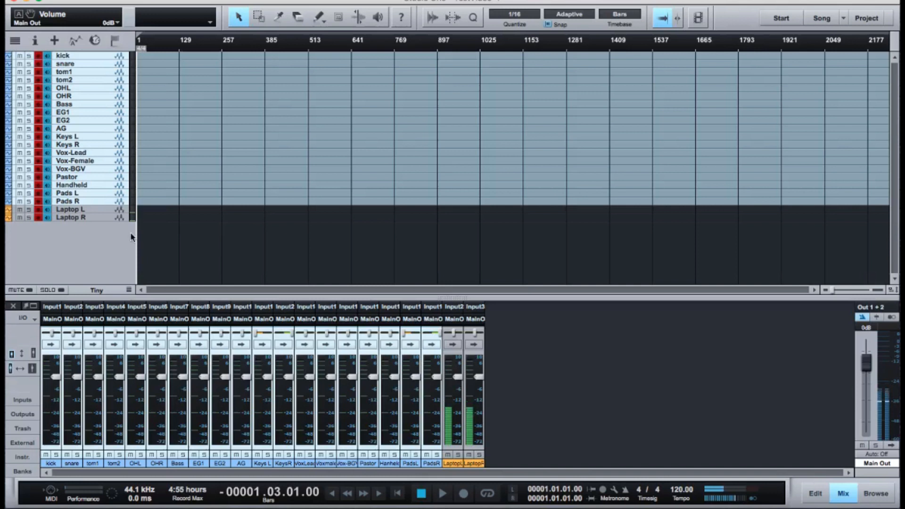
click(104, 198)
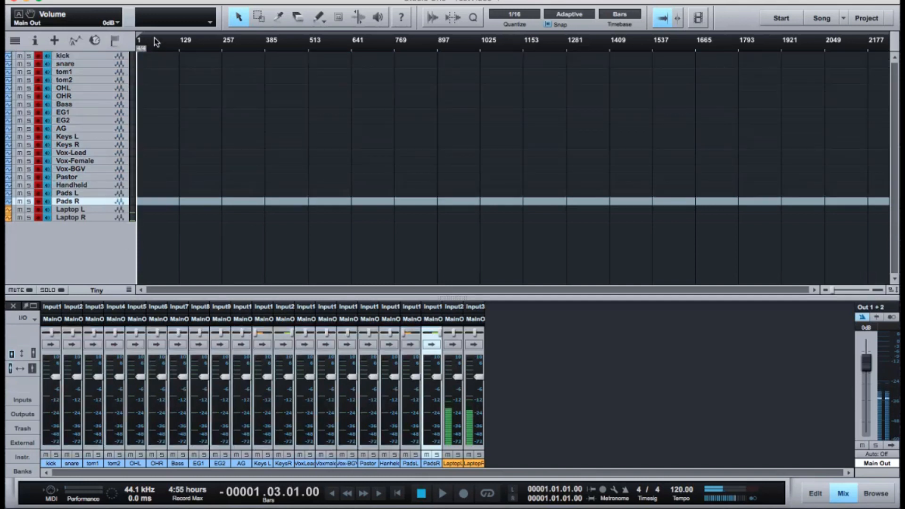
Open the song's audio I/O setup and review the X-USB input assignments from Input 1 through Input 32.
click(158, 0)
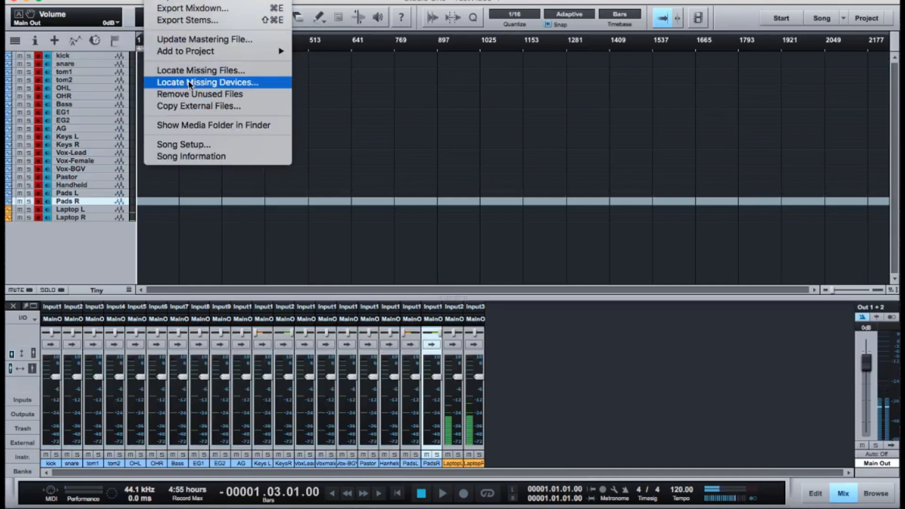
click(191, 144)
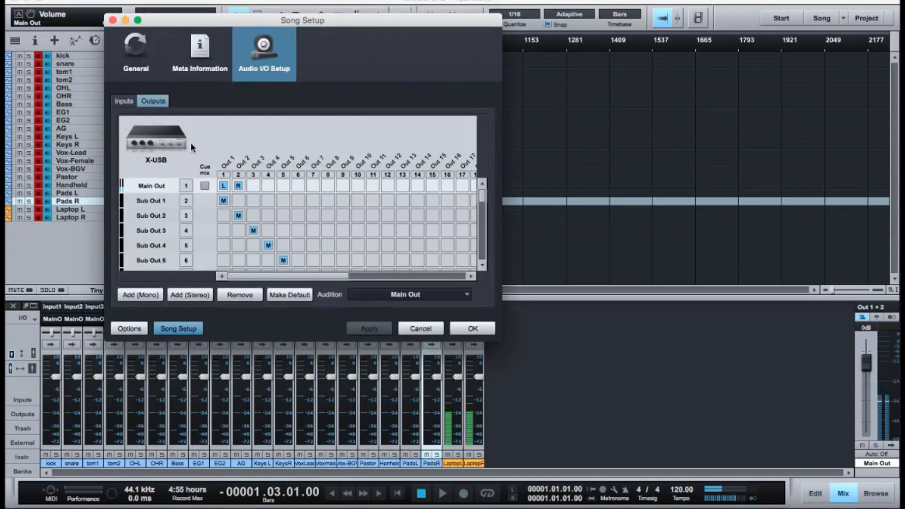
click(126, 102)
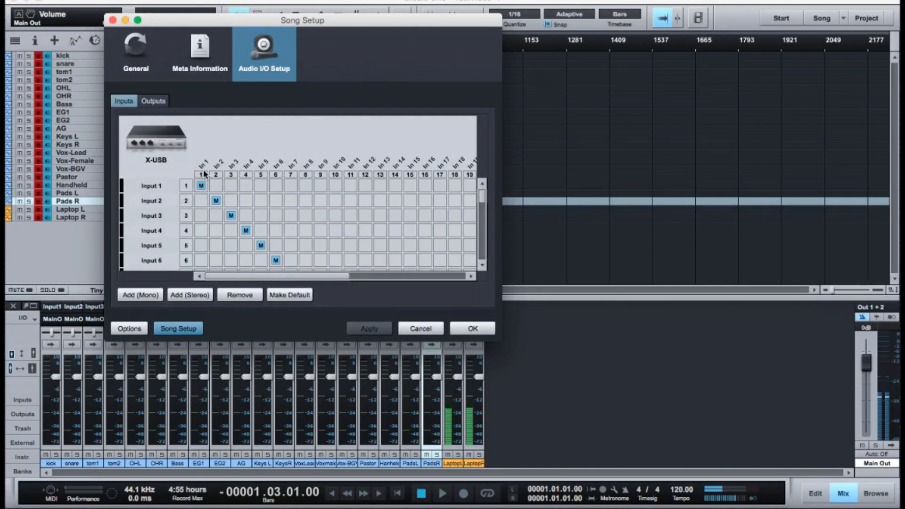
click(156, 204)
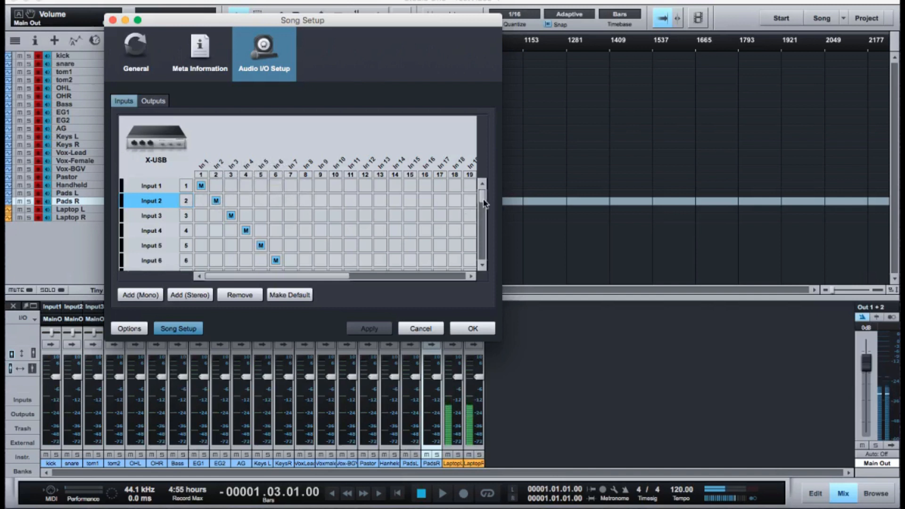
drag(484, 204, 486, 235)
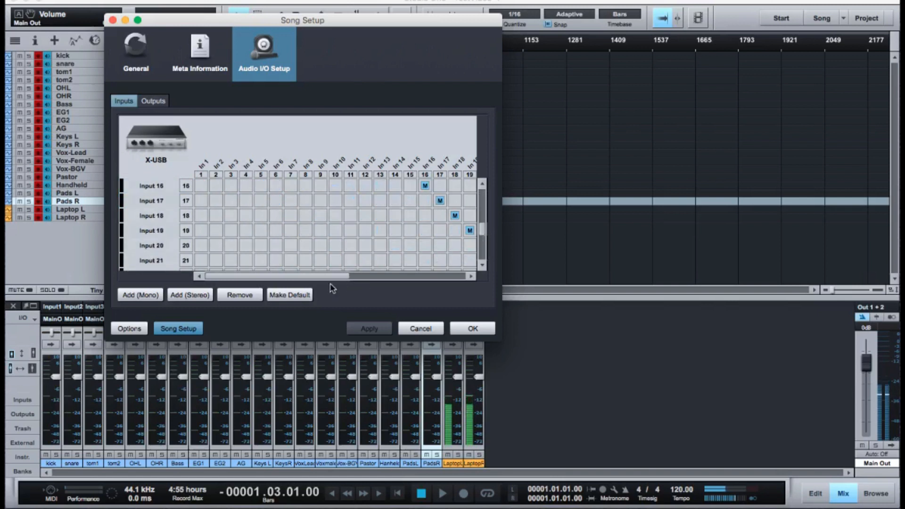
drag(331, 278, 465, 268)
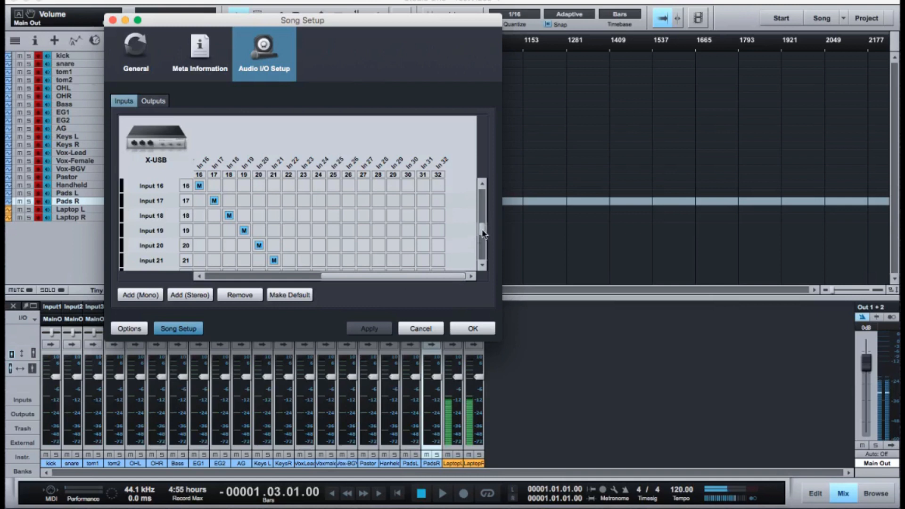
drag(484, 233, 484, 265)
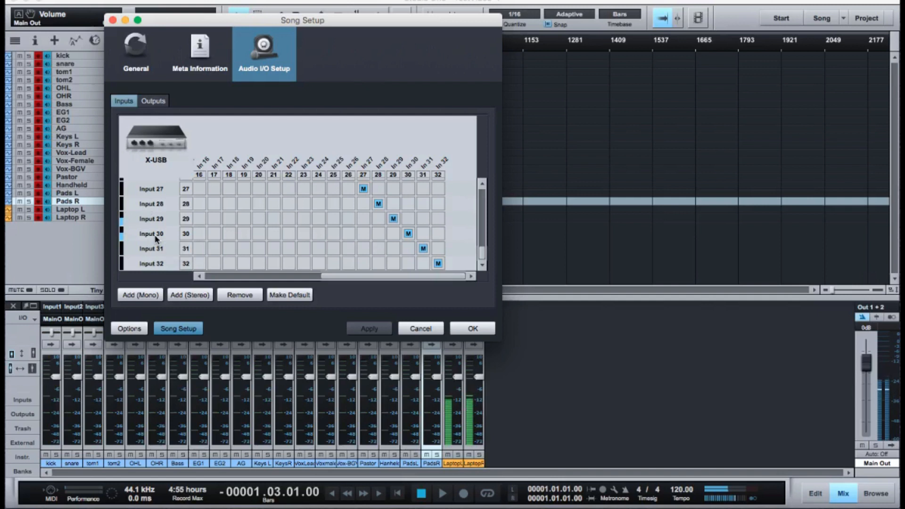
Review the output assignments of Main Out, Sub Out 1 and Sub Out 2, and leave the song setup without saving.
click(152, 102)
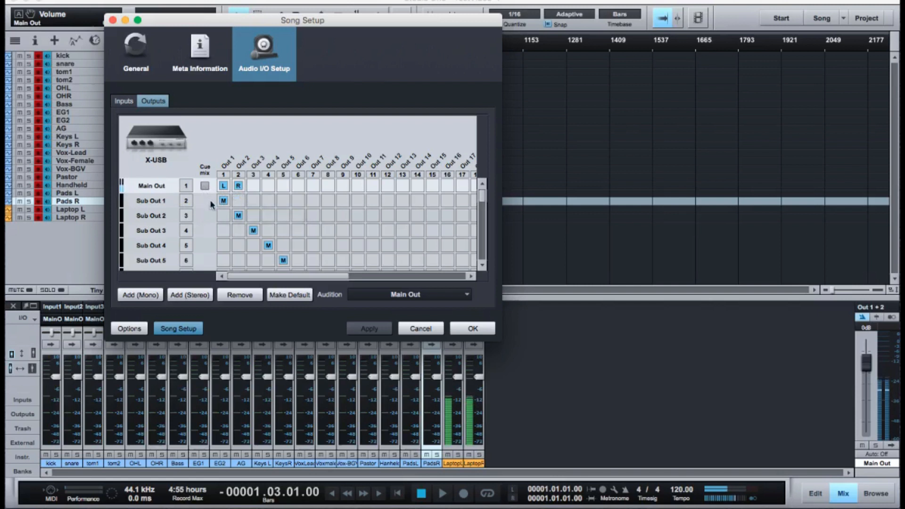
click(154, 215)
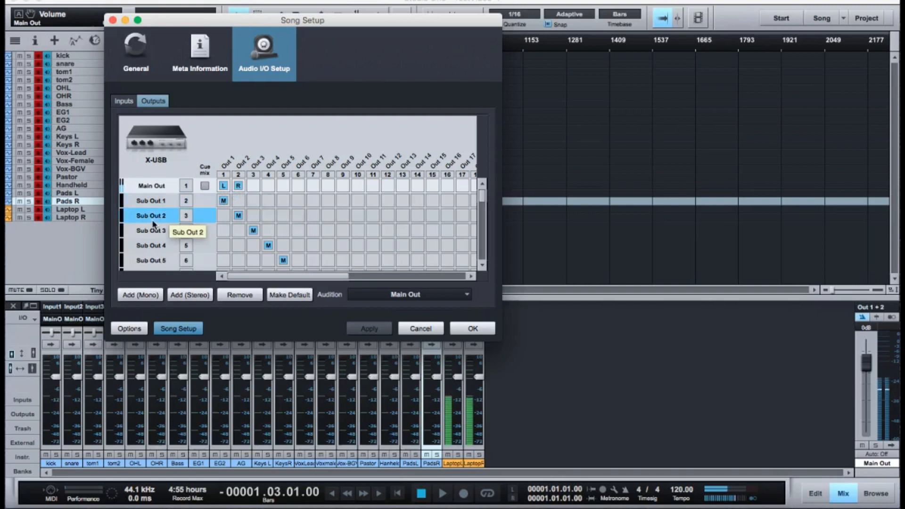
click(154, 201)
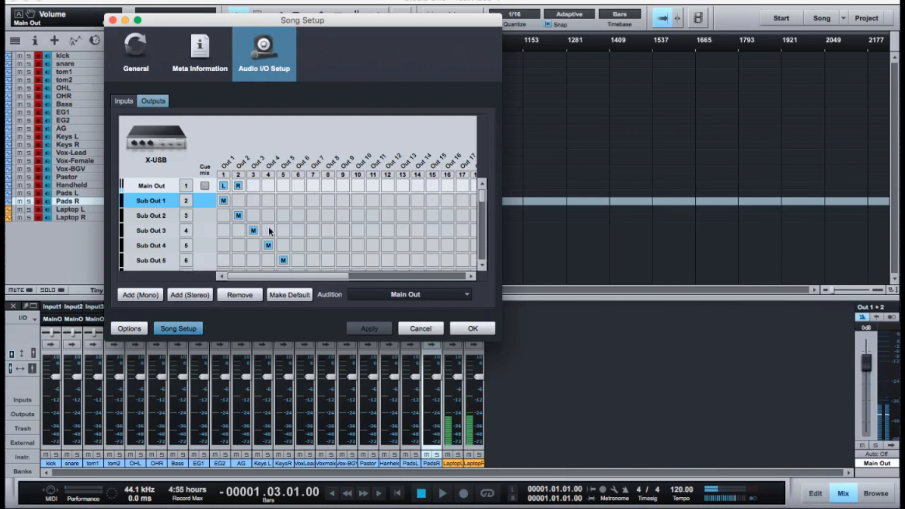
click(416, 330)
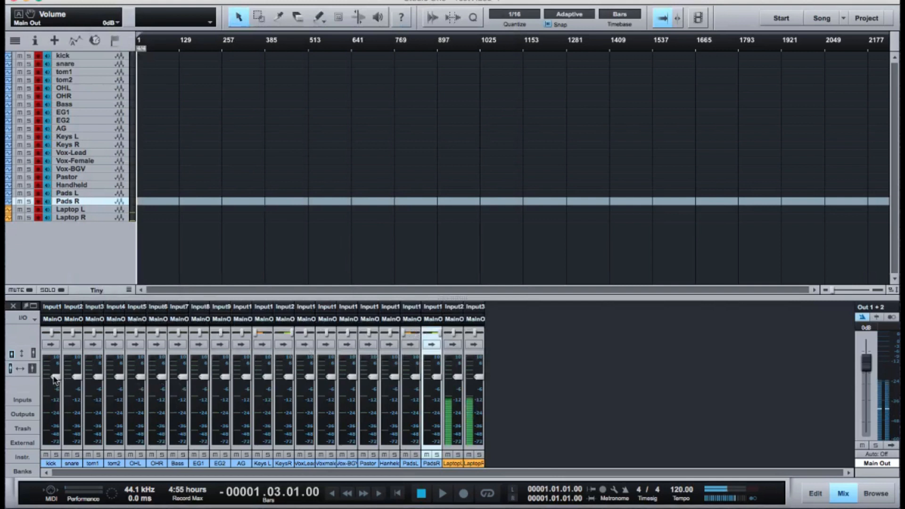
Expand the kick and snare mixer channels to inspect their sends, and collapse both channels again.
click(52, 344)
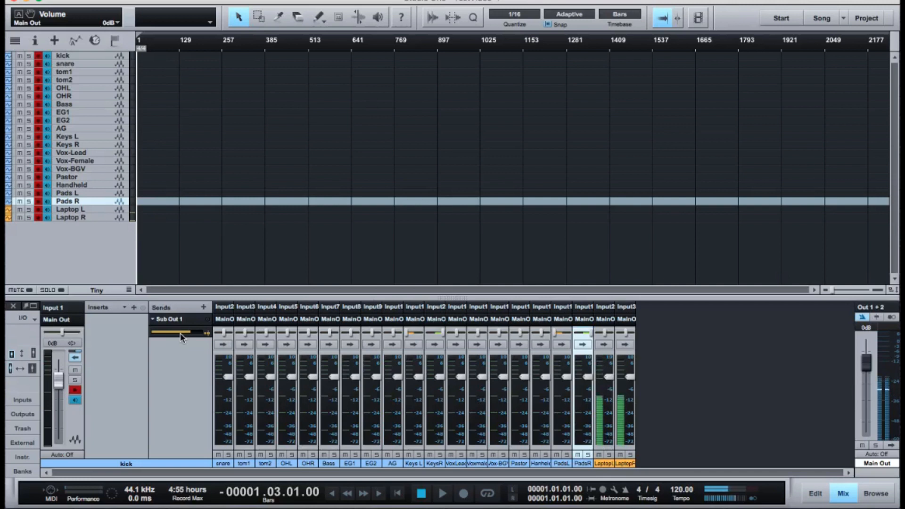
click(223, 345)
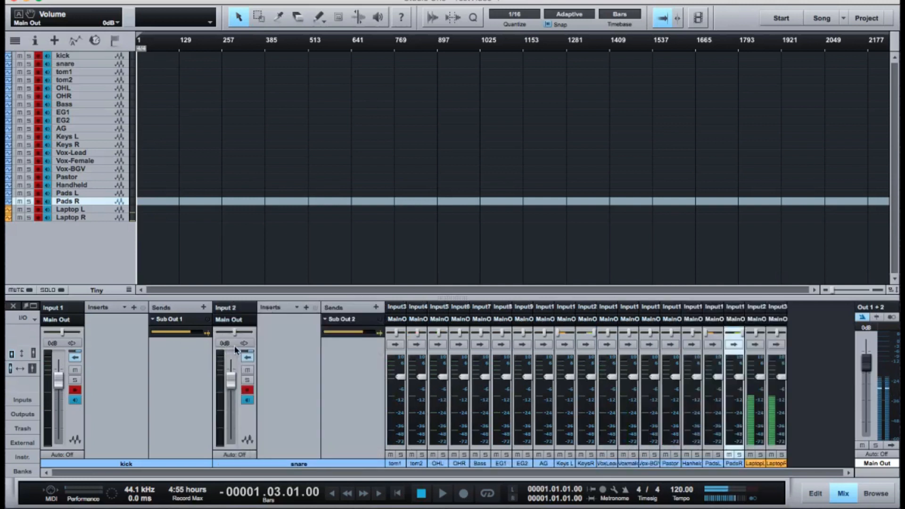
click(248, 357)
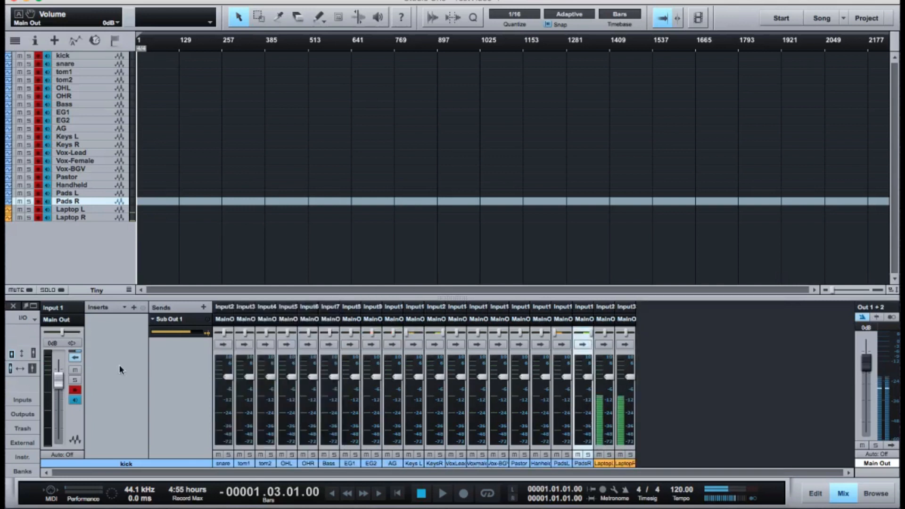
click(74, 358)
Switch the mixer to the large, wide channel view and remove the Sub Out 1 send from the Keys L channel.
click(32, 352)
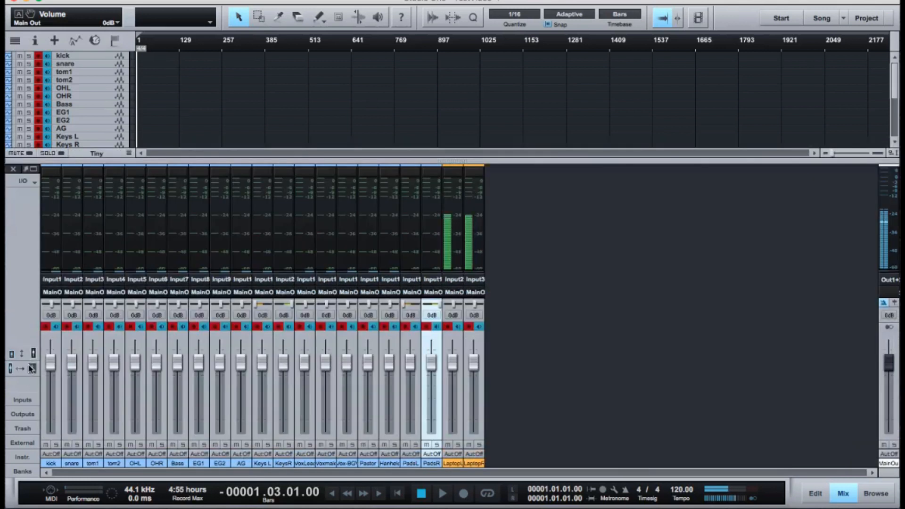
click(31, 369)
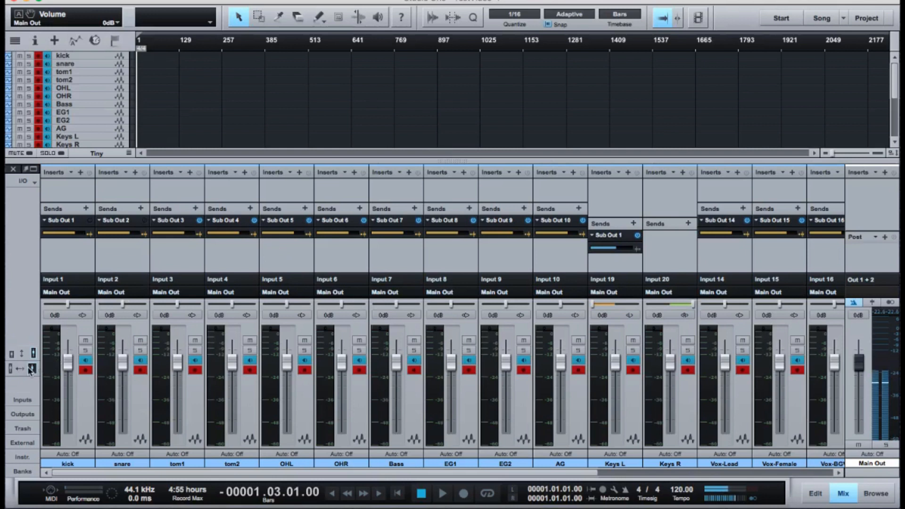
right_click(615, 241)
click(625, 277)
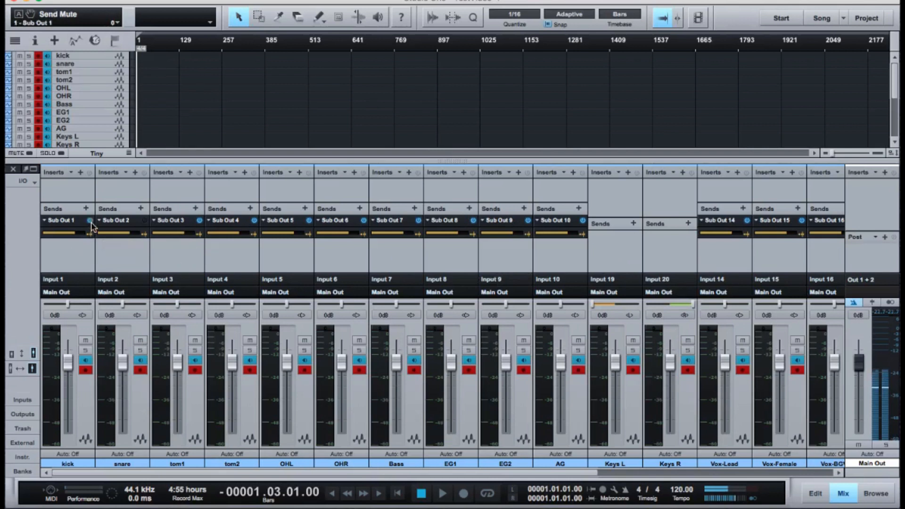
Toggle the kick's Sub Out 1 send and the snare's Sub Out 2 send, and return the mixer to the small, narrow view.
click(145, 220)
click(23, 362)
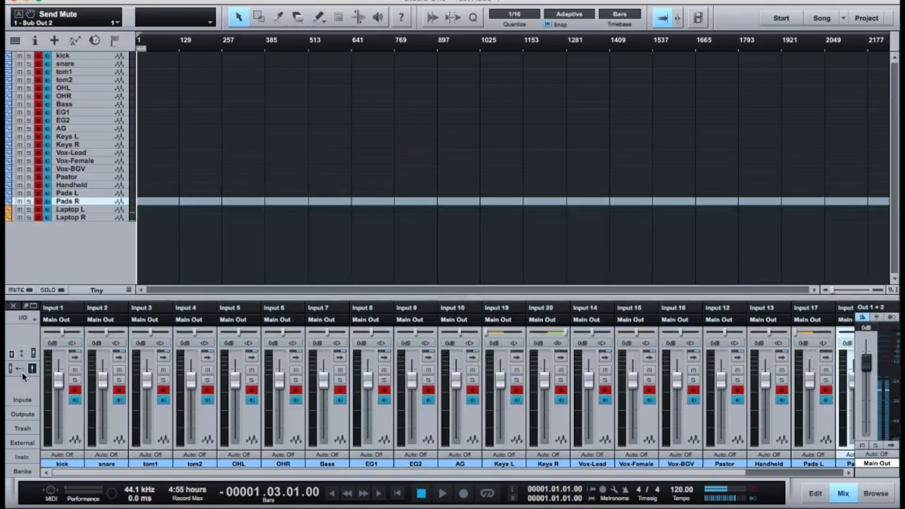
click(22, 372)
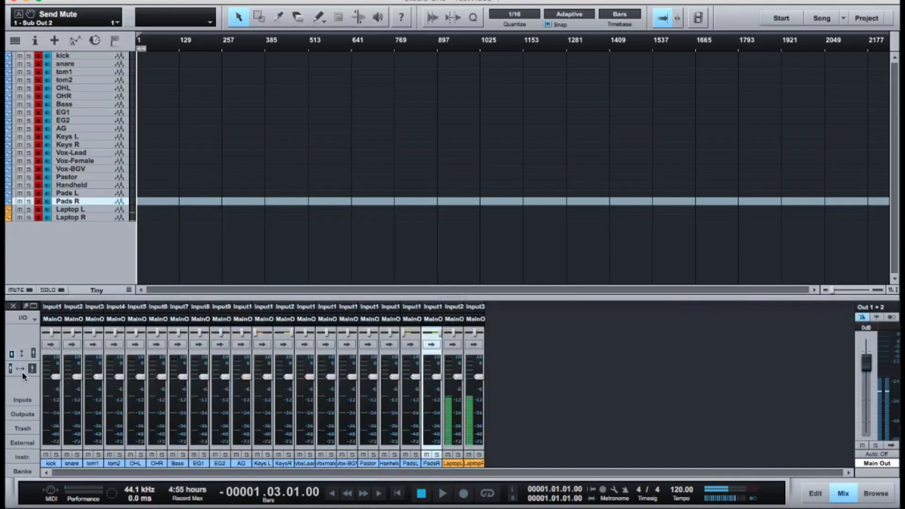
Clear the hardware output assignments of Sub Out 1 and Sub Out 2 in the song setup, apply the change, and show the input assignments.
click(172, 1)
click(192, 143)
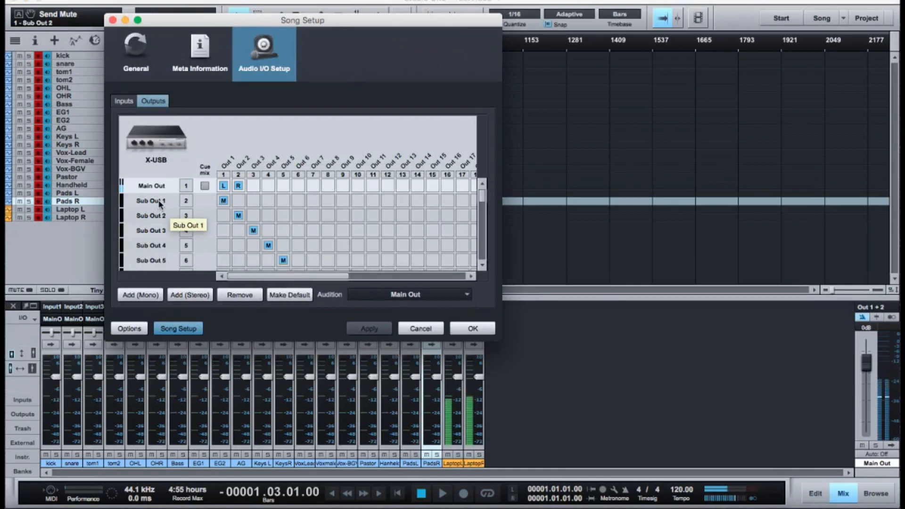
click(224, 202)
click(237, 215)
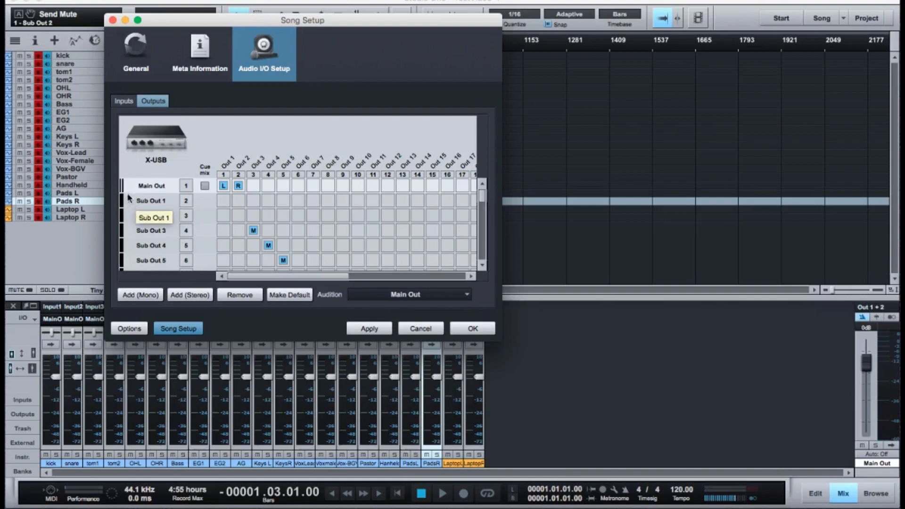
click(371, 332)
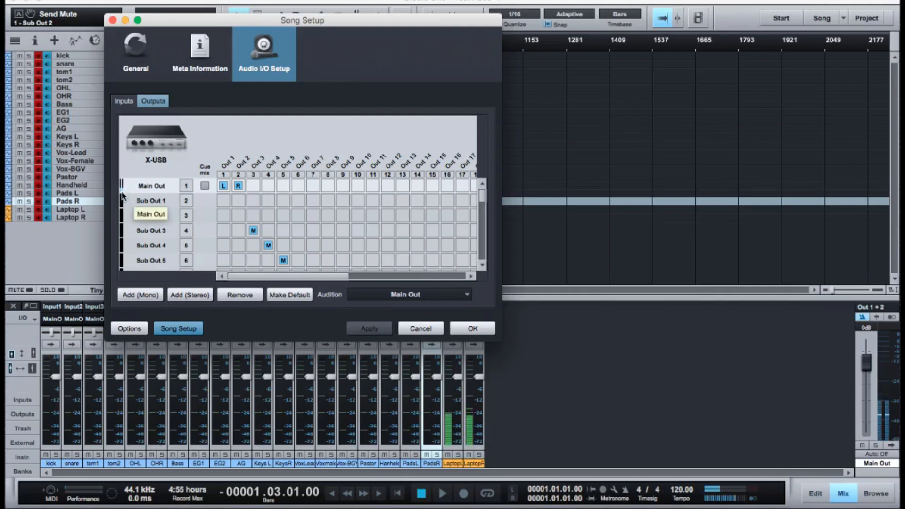
click(124, 103)
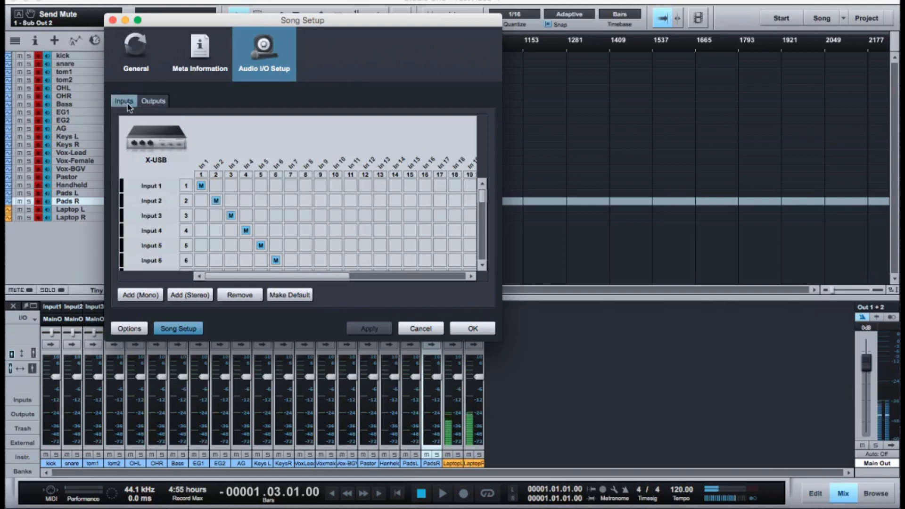
Review the output assignments in the song setup, close the setup, and switch the mixer to the wide channel view.
click(152, 103)
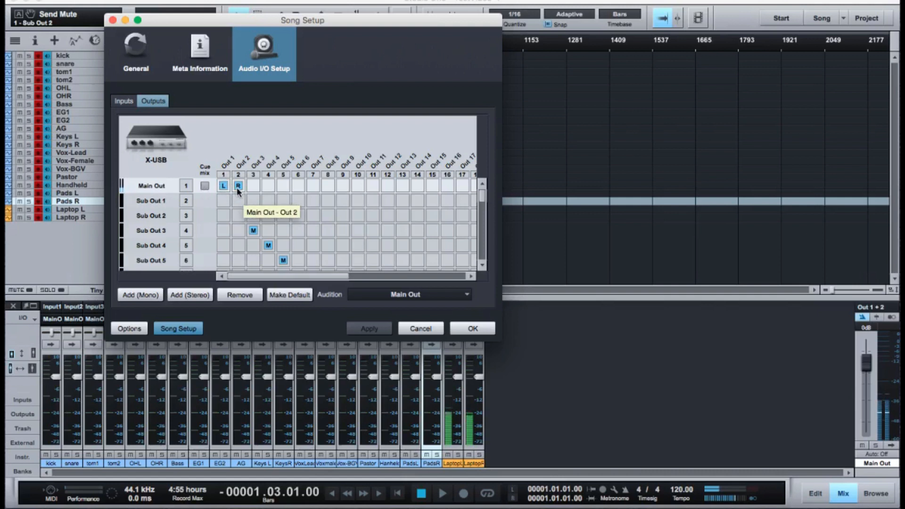
click(463, 330)
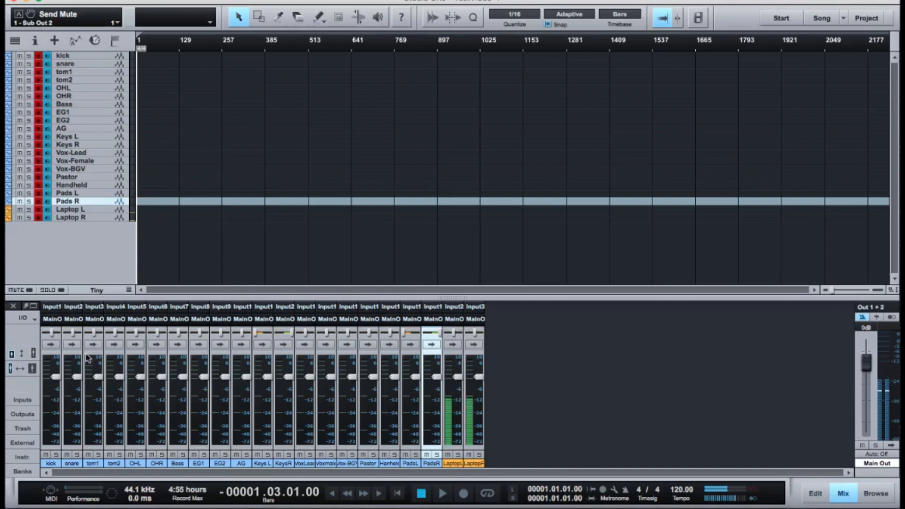
click(29, 368)
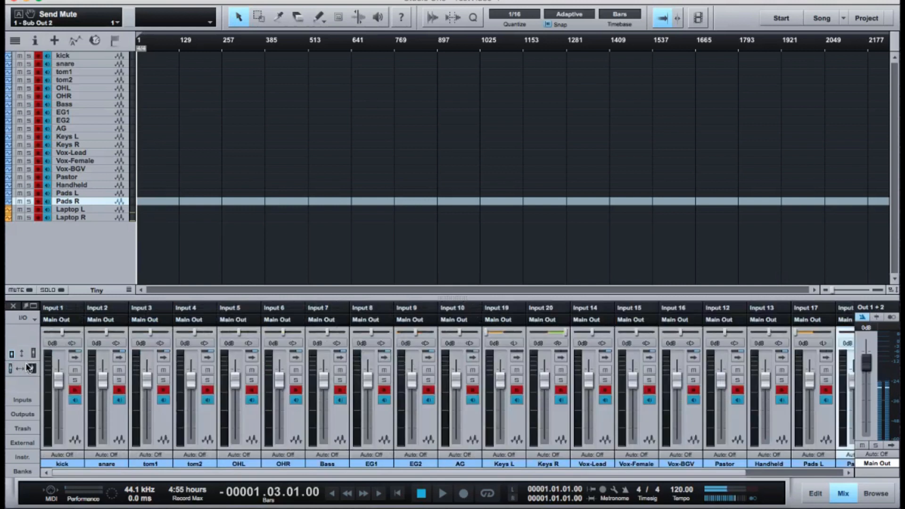
Browse the kick channel's input choices, assign Input 29 to the snare channel, and return the snare to Input 2.
click(64, 310)
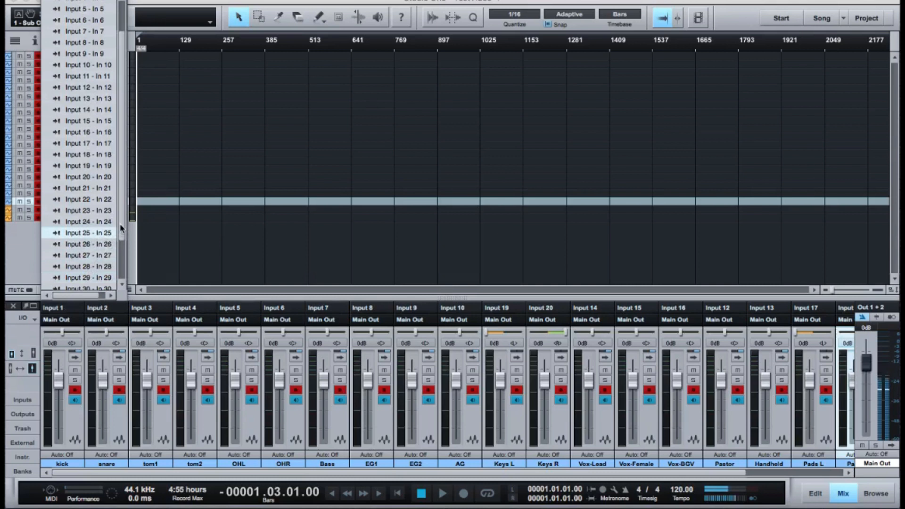
drag(120, 225, 123, 171)
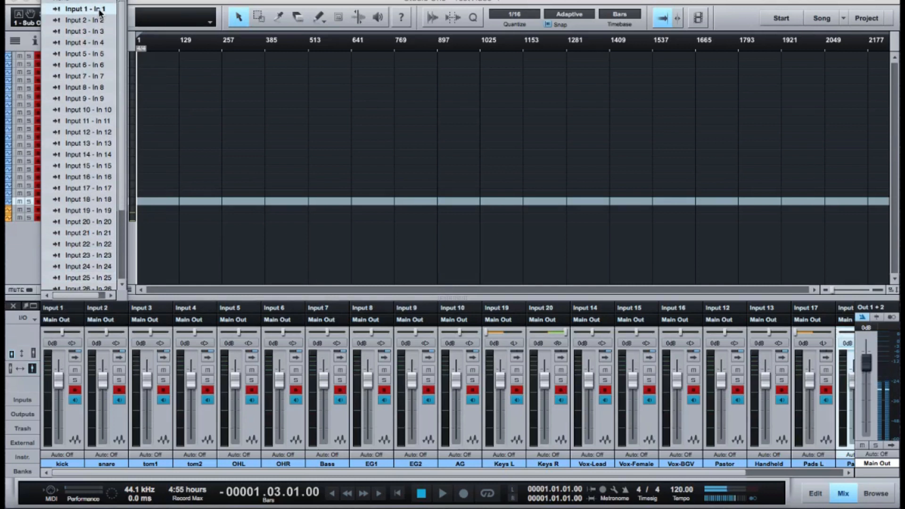
click(108, 311)
click(108, 313)
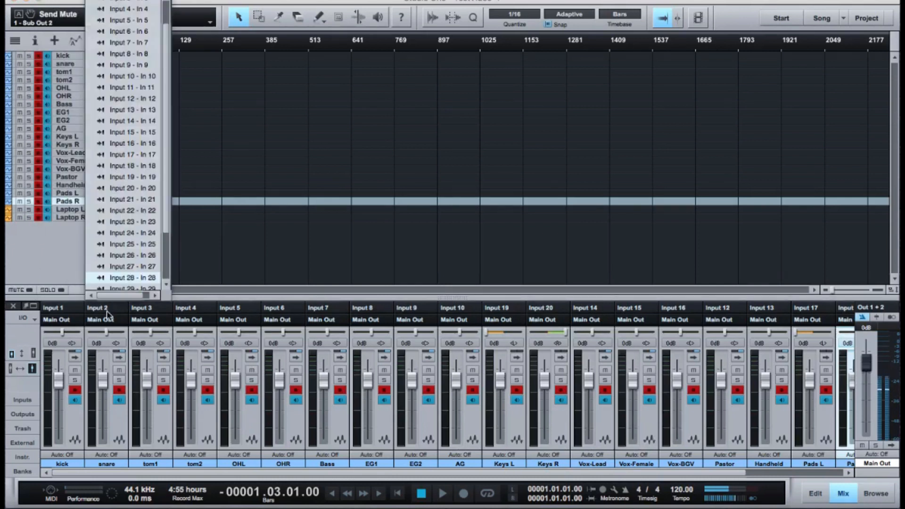
drag(166, 216, 167, 132)
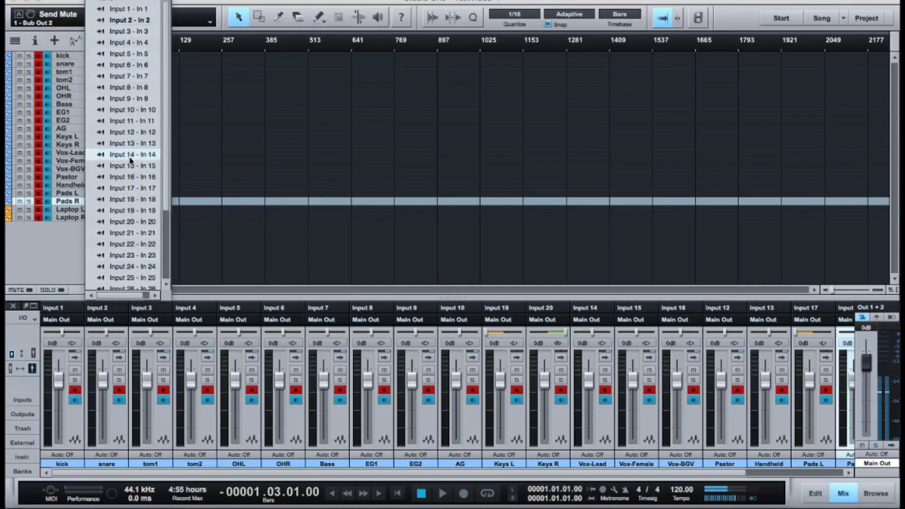
scroll(145, 225, down, 1)
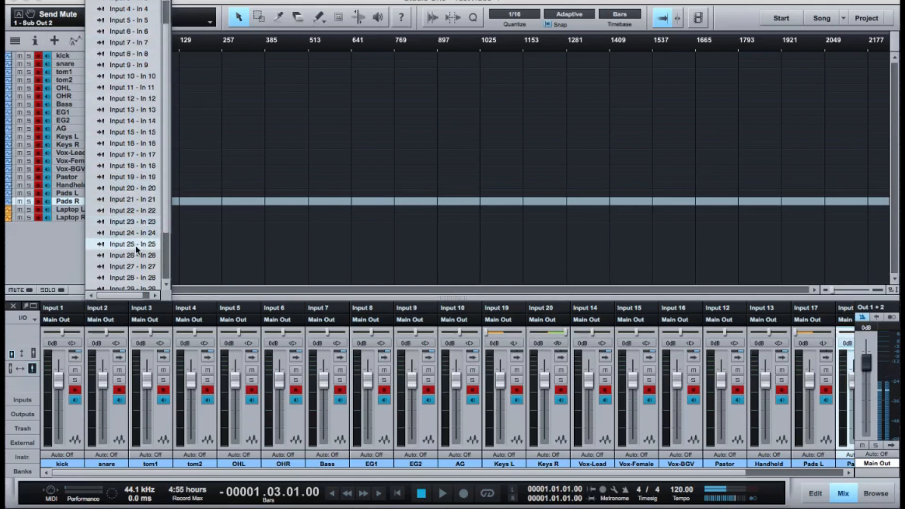
scroll(135, 245, down, 2)
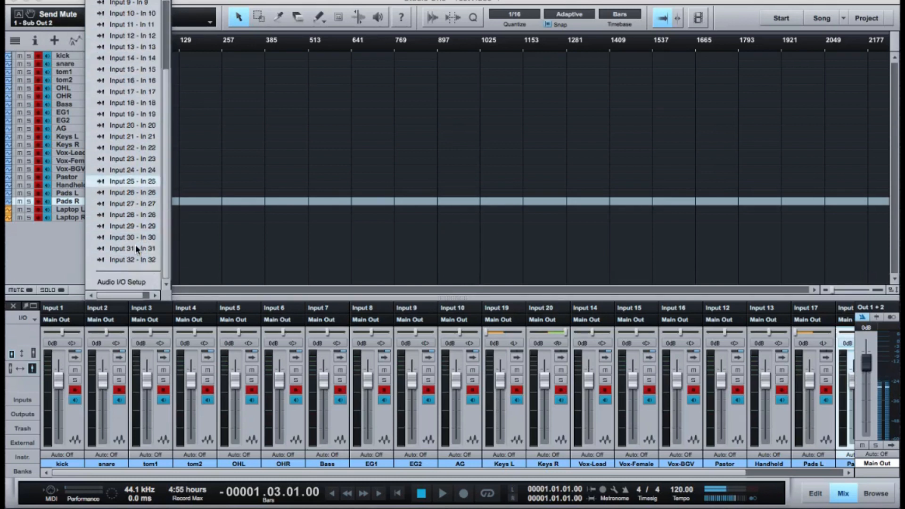
click(135, 228)
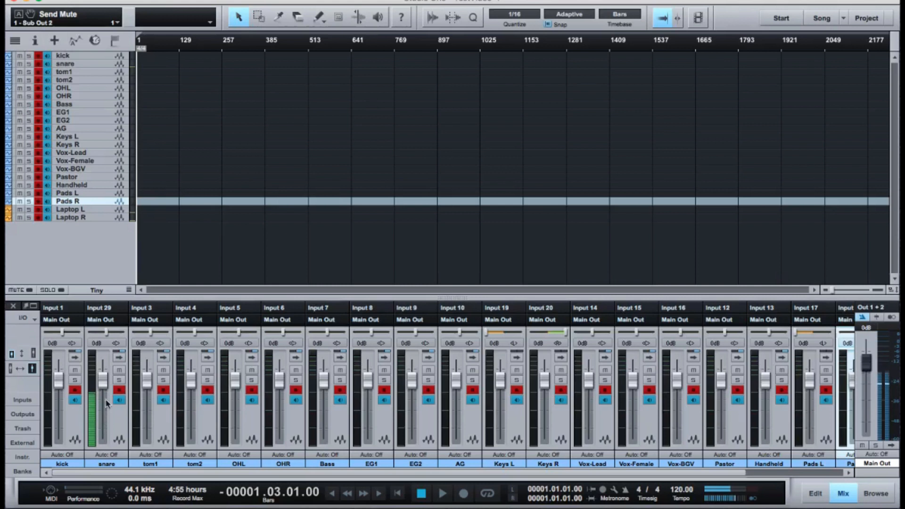
click(113, 309)
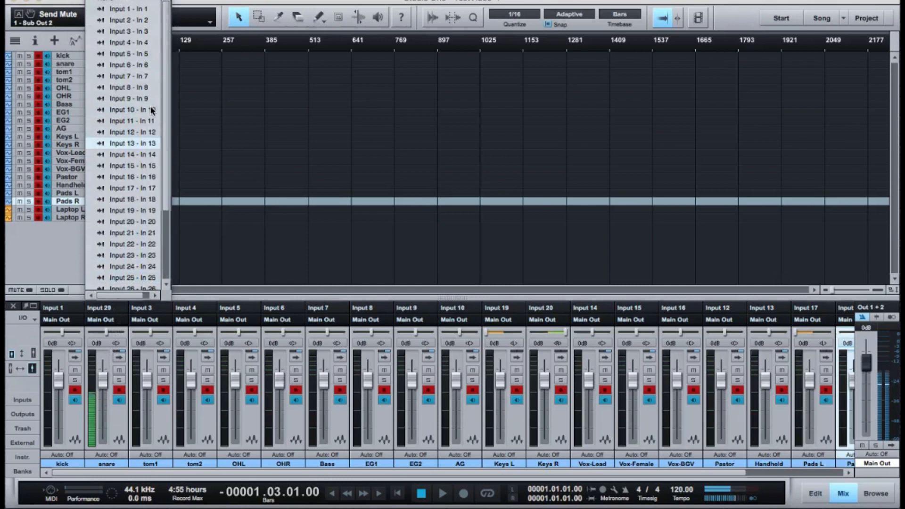
click(147, 21)
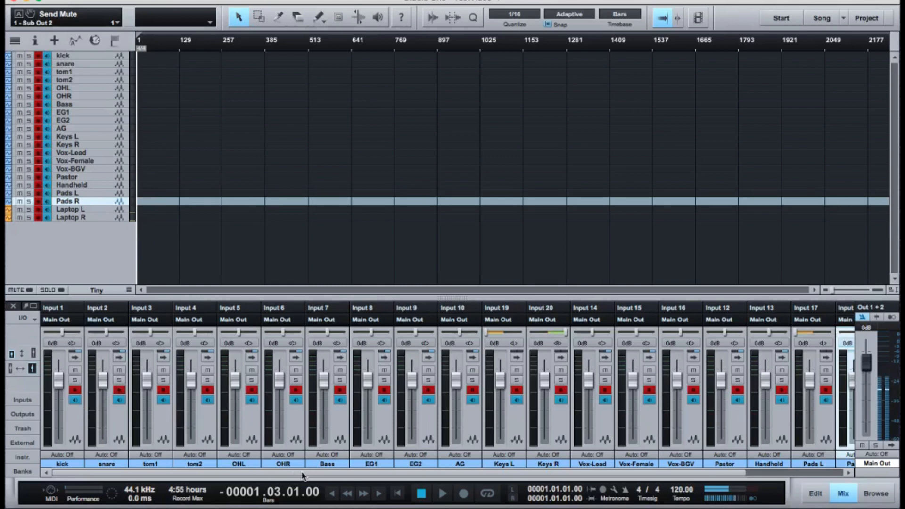
Select the Laptop L and Laptop R channels in the mixer and add a bus for both selected tracks.
scroll(302, 476, right, 4)
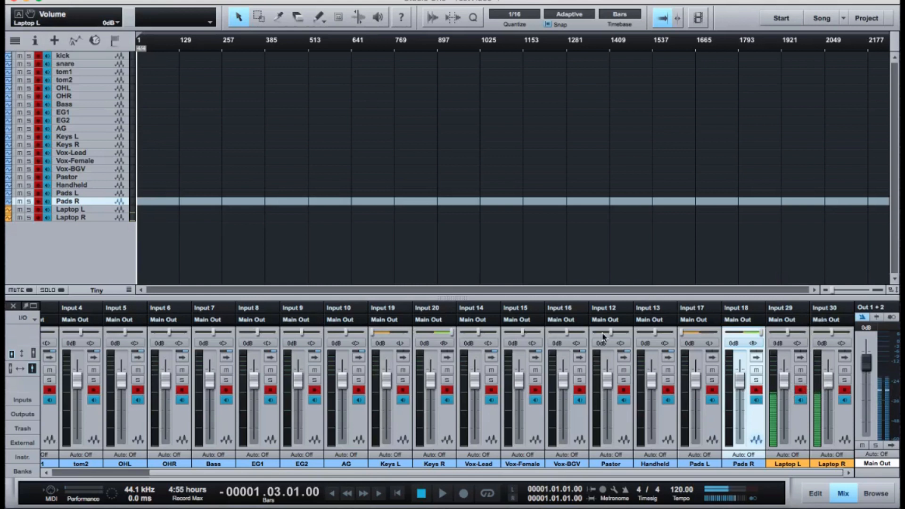
click(782, 320)
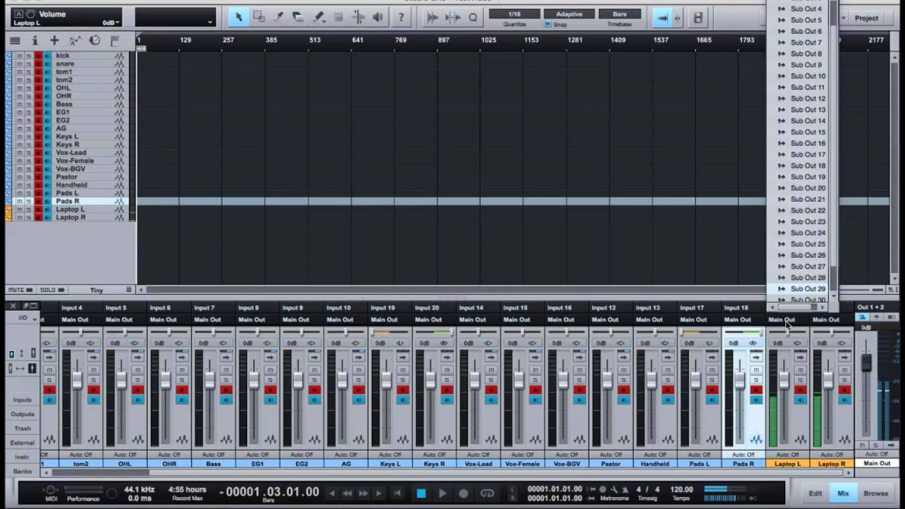
click(791, 322)
click(799, 417)
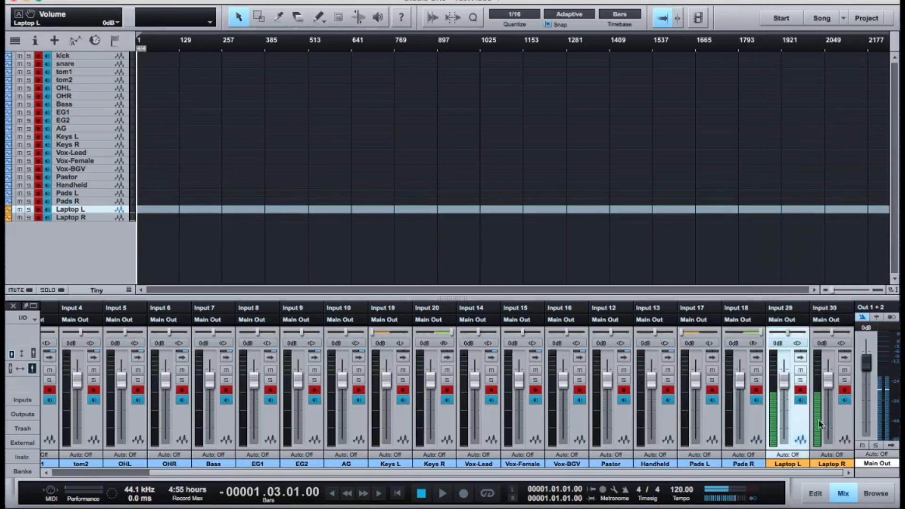
shift+click(847, 425)
right_click(847, 425)
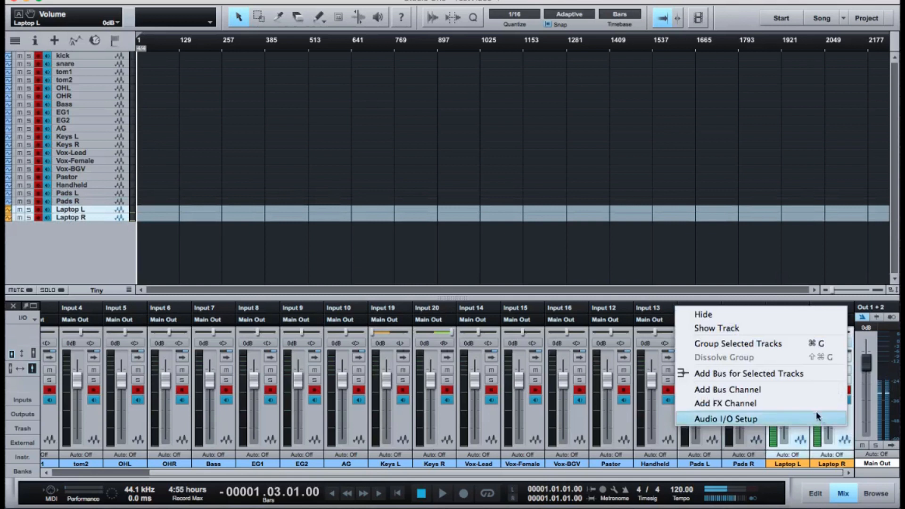
click(788, 374)
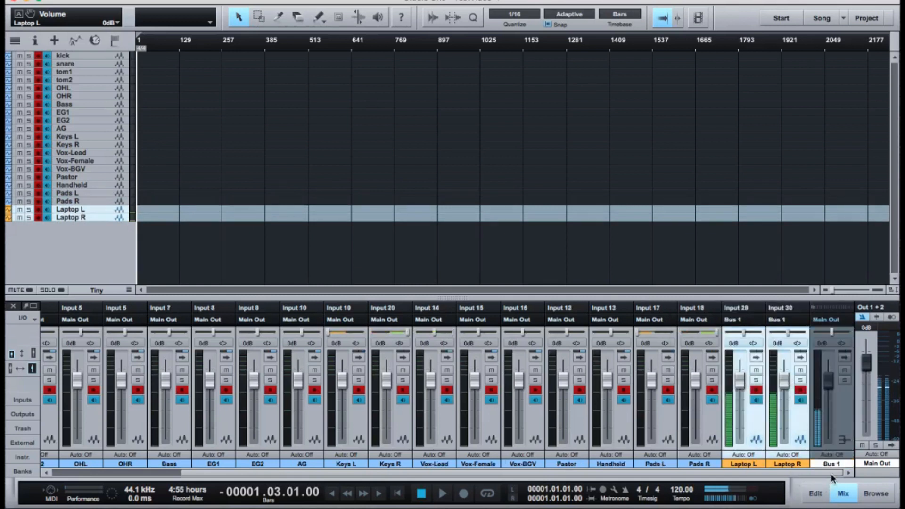
Route the laptop bus to Sub Out 4, and return its output to Main Out.
click(829, 321)
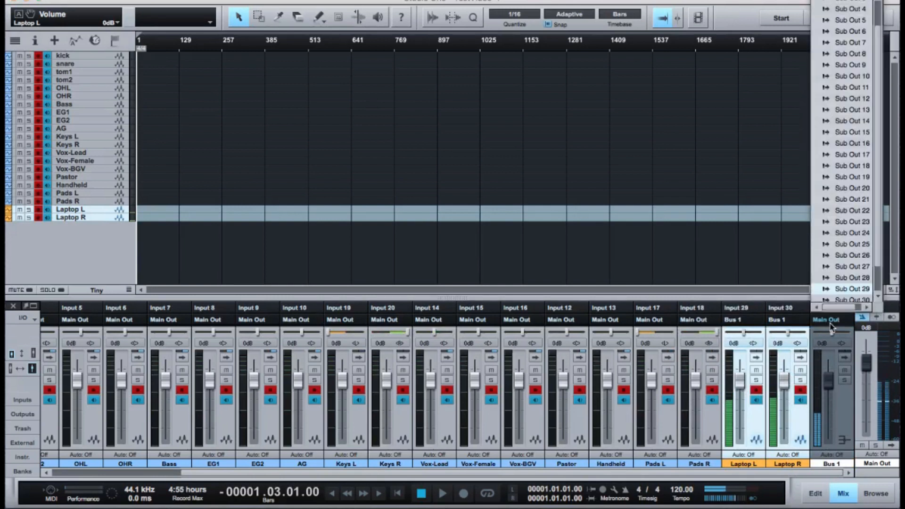
scroll(839, 295, up, 3)
scroll(838, 294, left, 1)
scroll(838, 295, down, 1)
scroll(834, 14, up, 1)
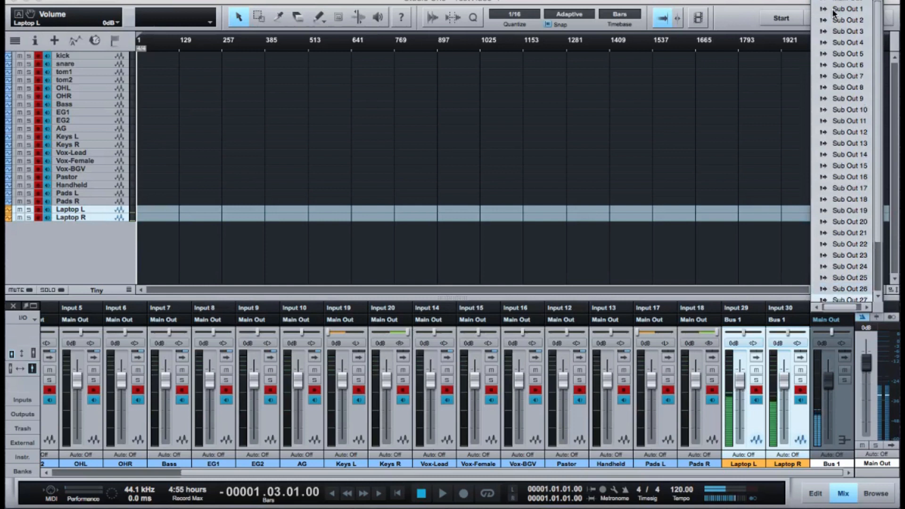
click(842, 44)
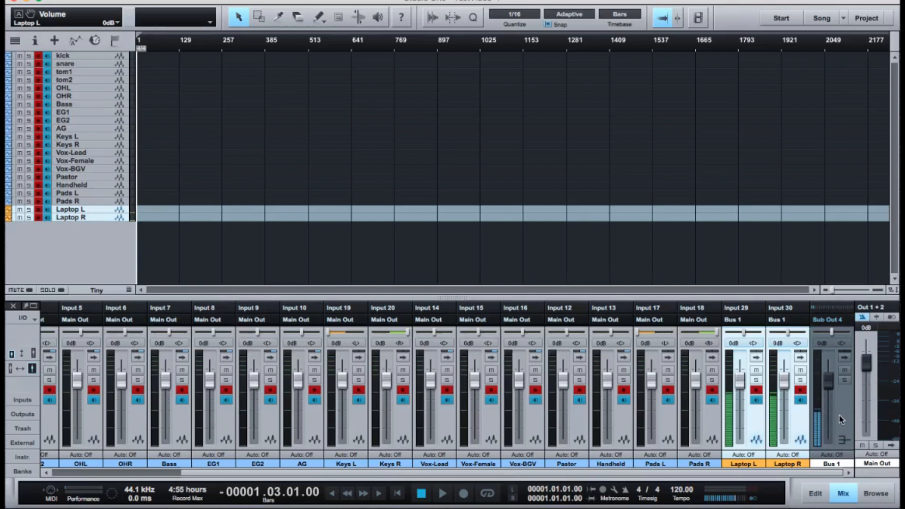
click(836, 325)
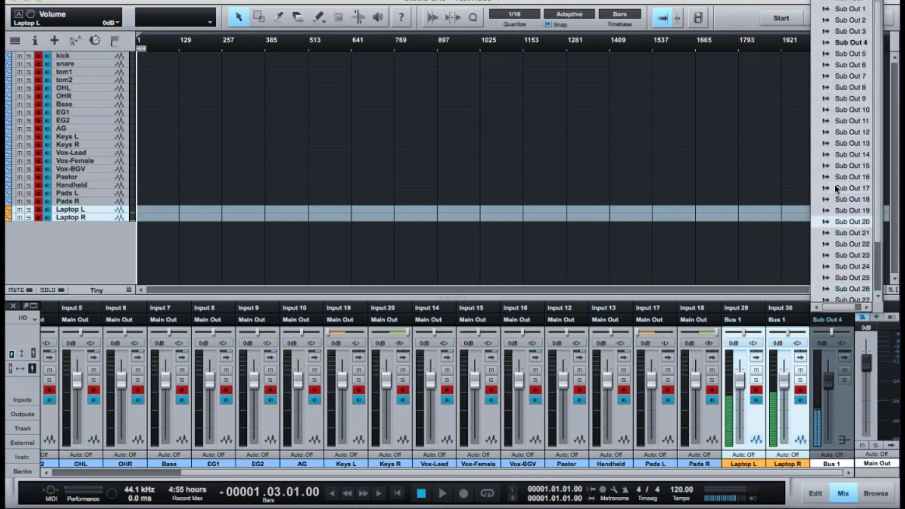
click(842, 4)
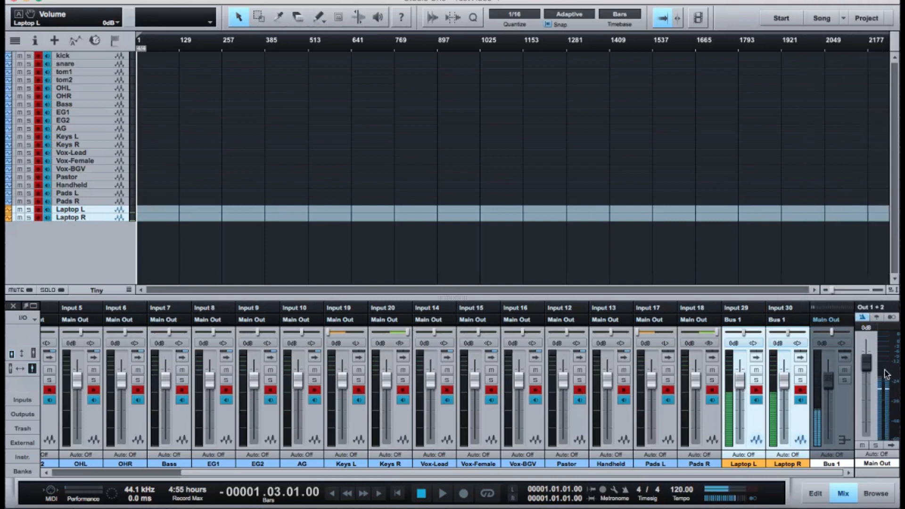
Inspect the Main Out channel's inserts and its hardware output choices, keeping Out 1 + 2 selected.
mouse_move(866, 363)
mouse_down()
mouse_move(865, 396)
mouse_move(865, 344)
mouse_move(867, 366)
mouse_up()
click(891, 446)
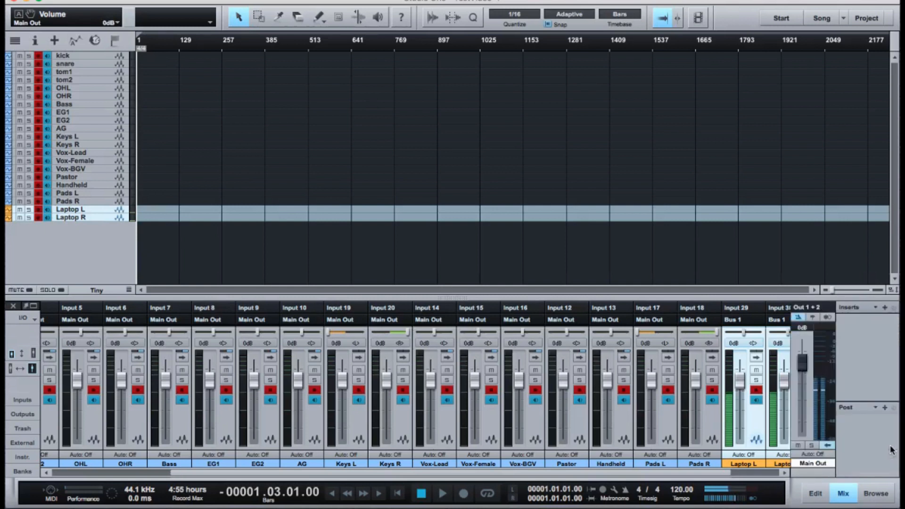
click(885, 309)
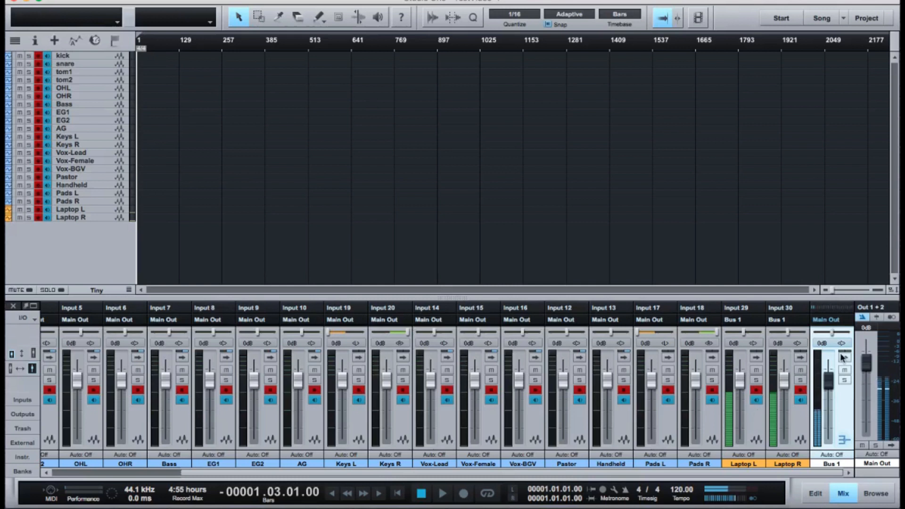
click(878, 309)
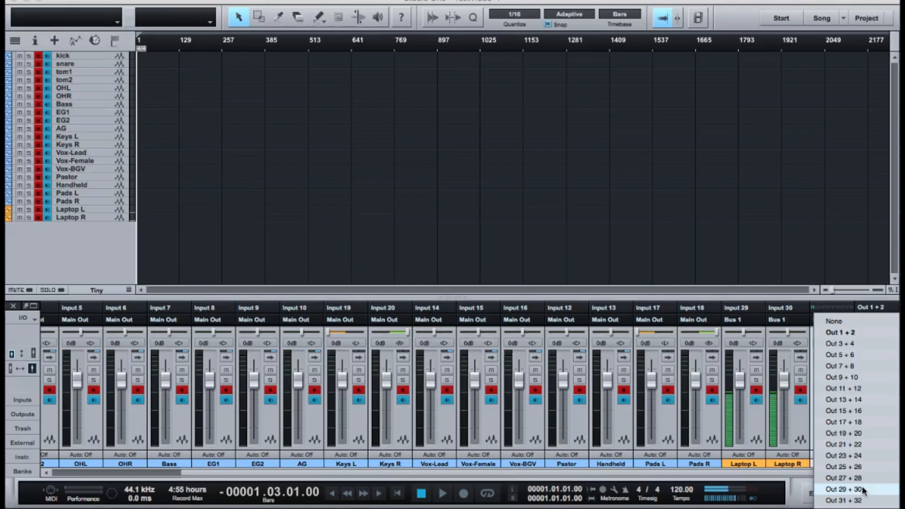
click(856, 335)
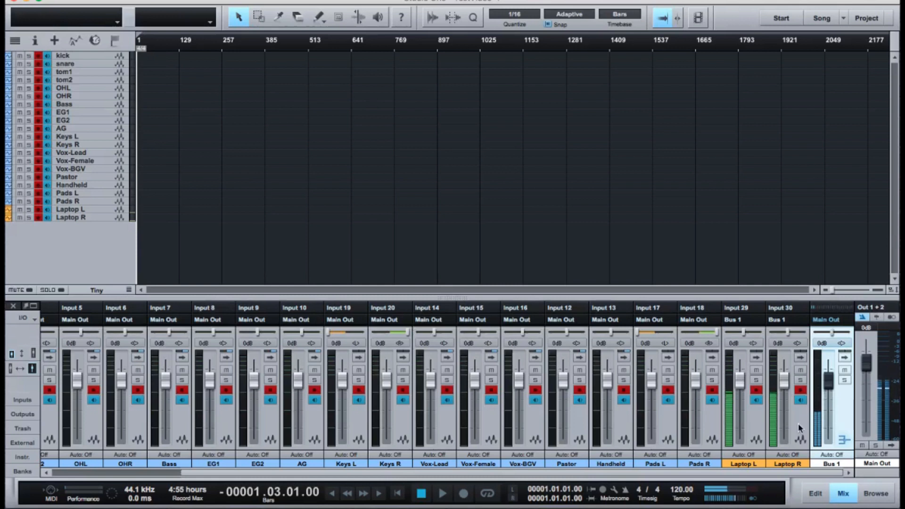
Disarm recording on the Laptop L and Laptop R channels, and arm both channels again.
click(756, 390)
click(802, 390)
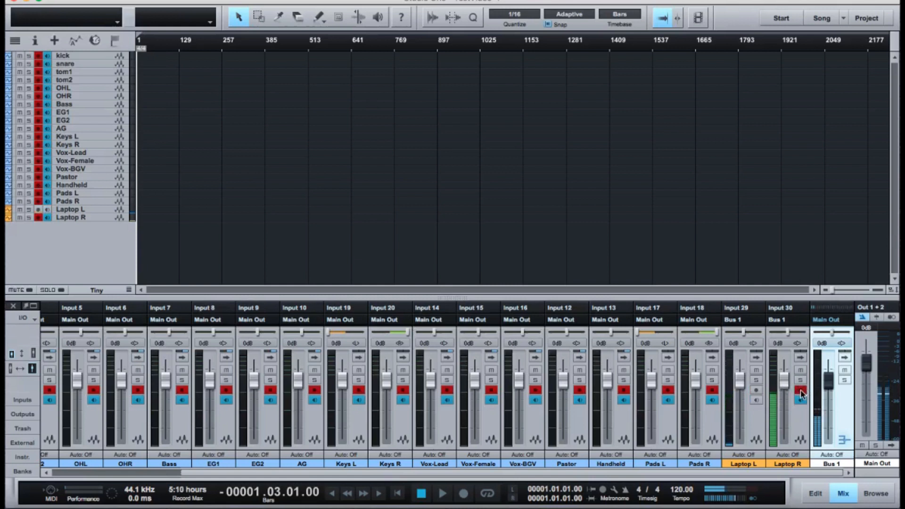
click(800, 390)
click(757, 390)
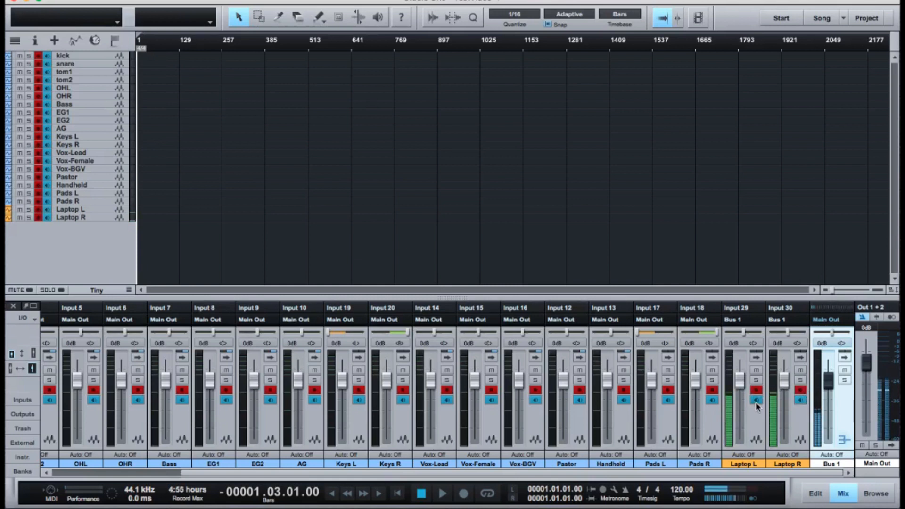
Turn off input monitoring on the Laptop L and Laptop R channels, and turn it back on for both.
click(756, 400)
click(800, 400)
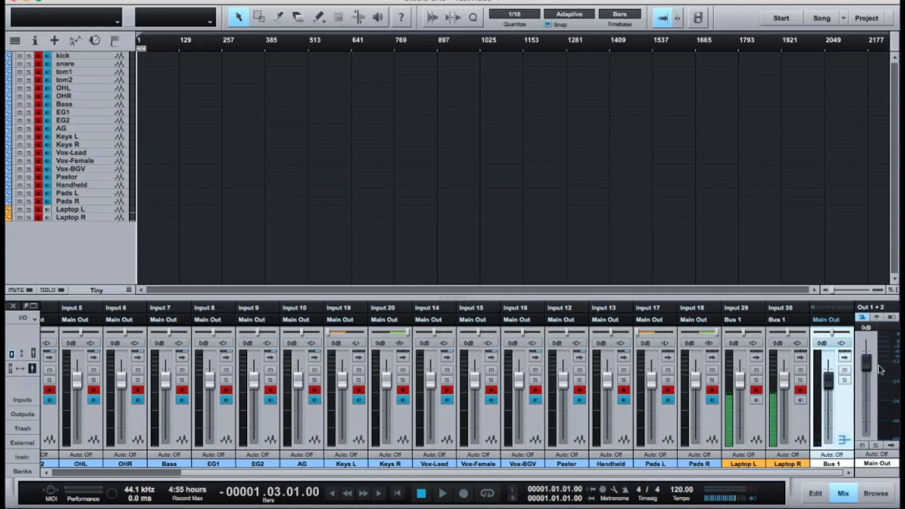
click(800, 400)
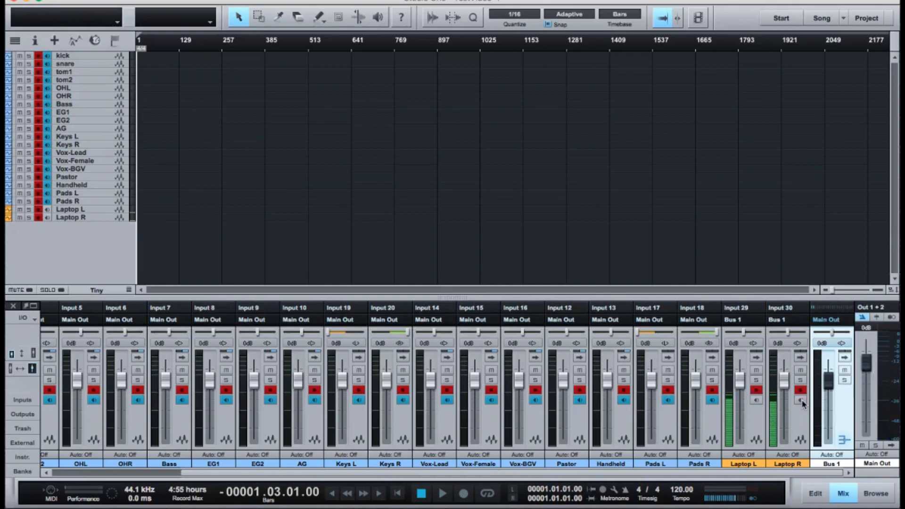
click(756, 403)
click(756, 400)
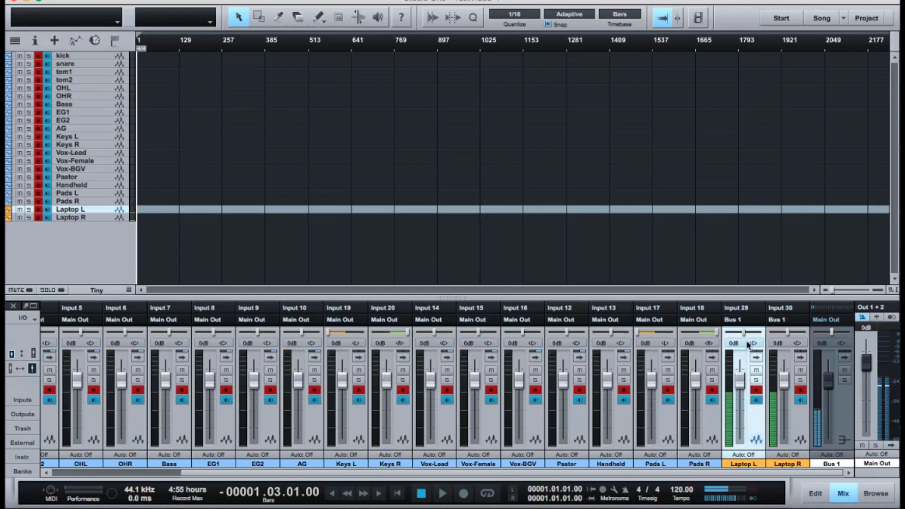
Pan the Laptop L channel fully left and the Laptop R channel fully right.
drag(744, 332, 725, 334)
drag(787, 333, 820, 335)
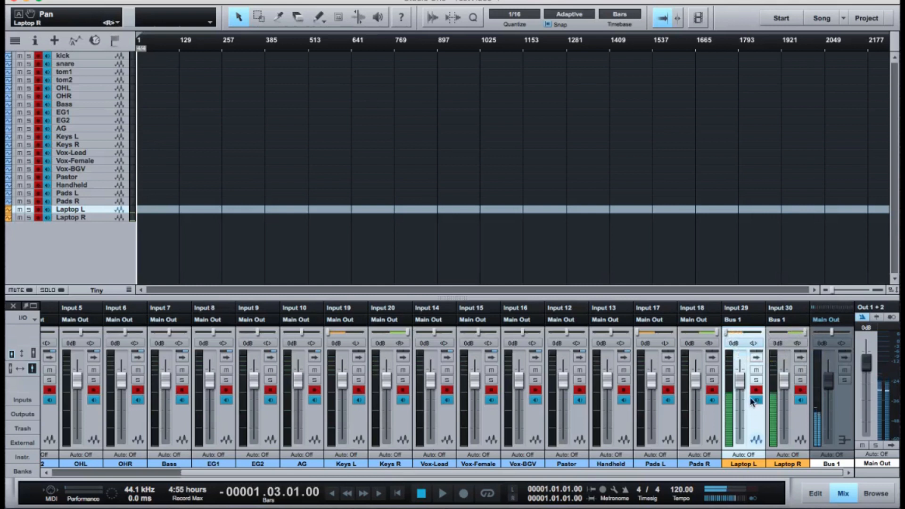
Lower the Laptop L fader to silence, raise it partway, and reset the channel's volume to 0 dB.
drag(740, 379, 744, 500)
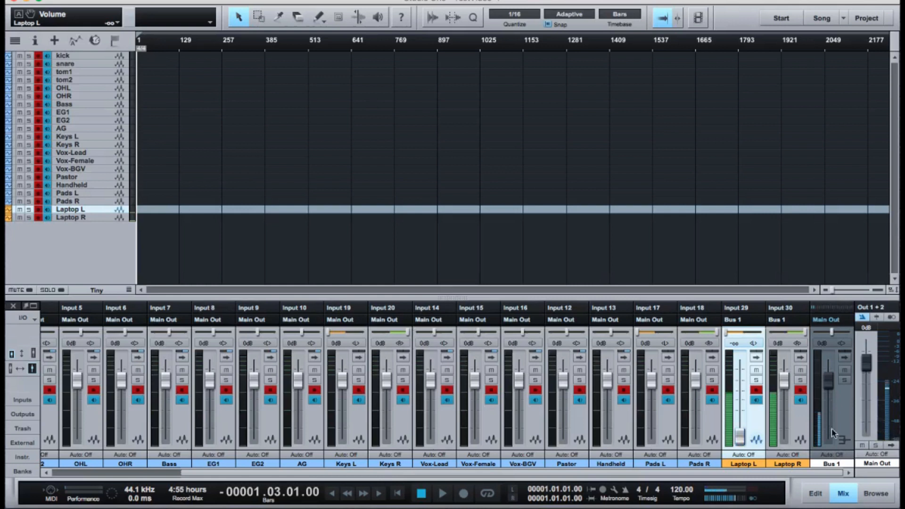
drag(740, 436, 739, 397)
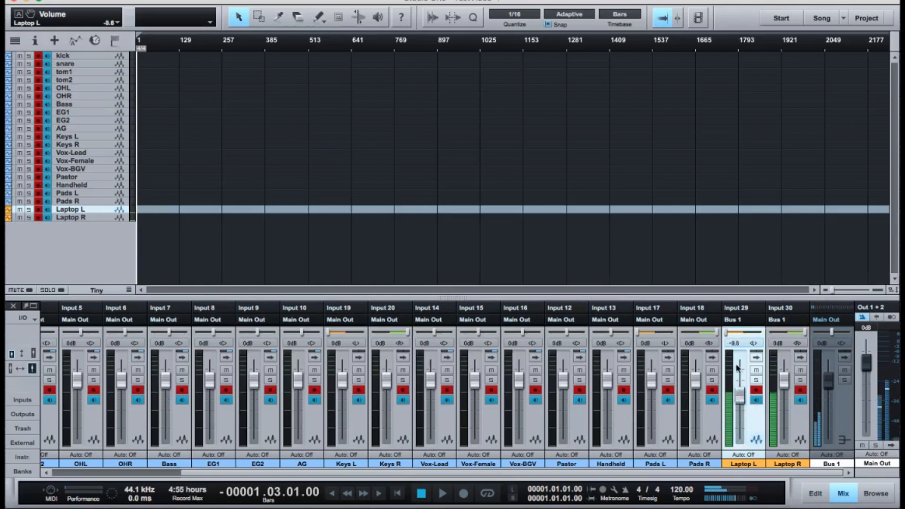
click(734, 343)
text(0)
key(Return)
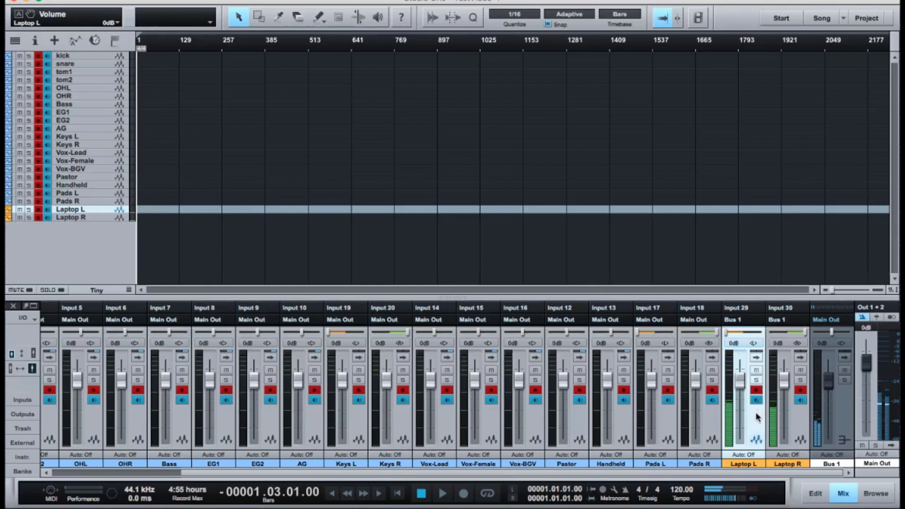
click(874, 308)
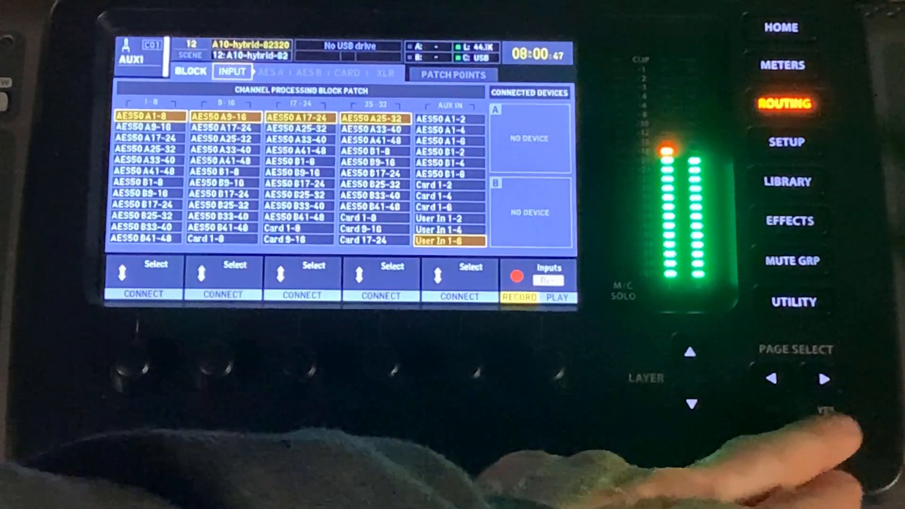
click(824, 379)
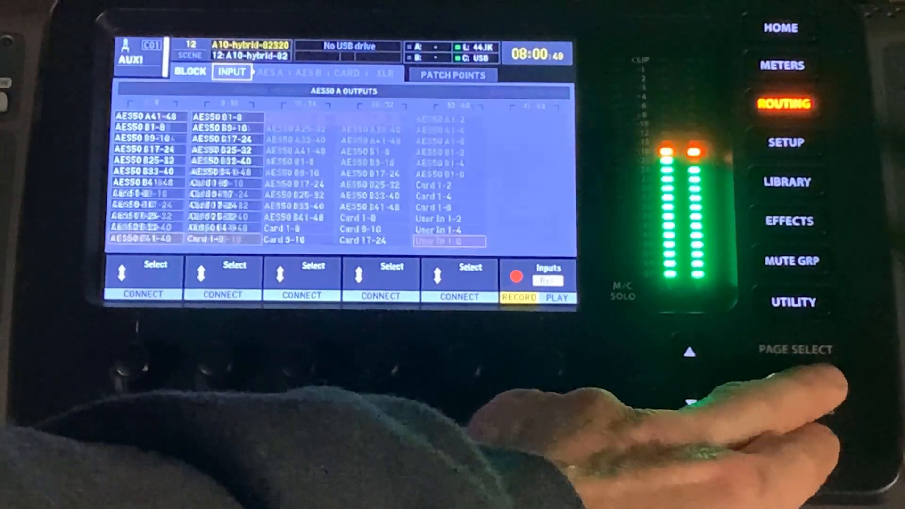
click(827, 378)
click(828, 377)
click(830, 375)
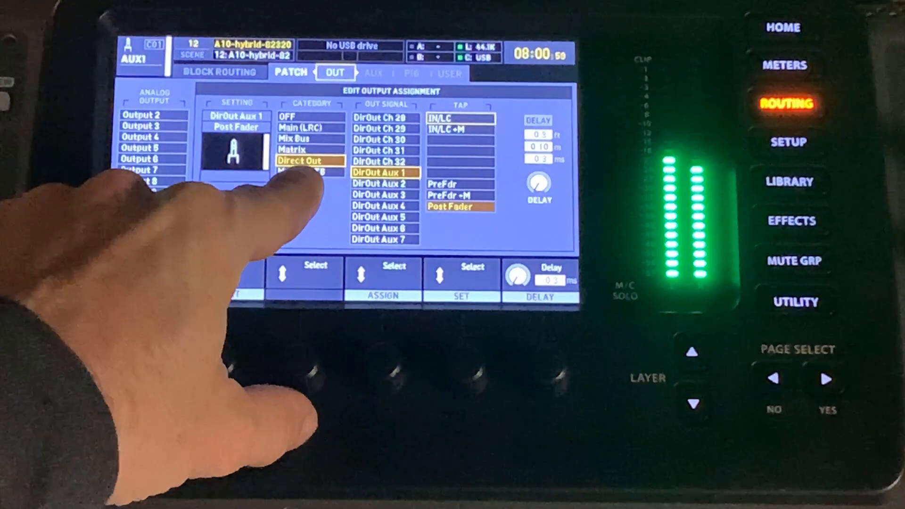
scroll(393, 370, up, 1)
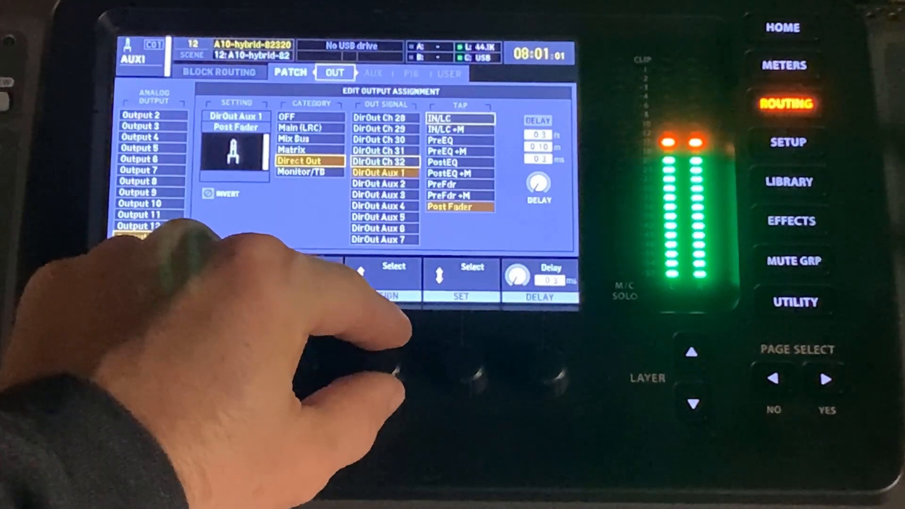
scroll(393, 370, down, 1)
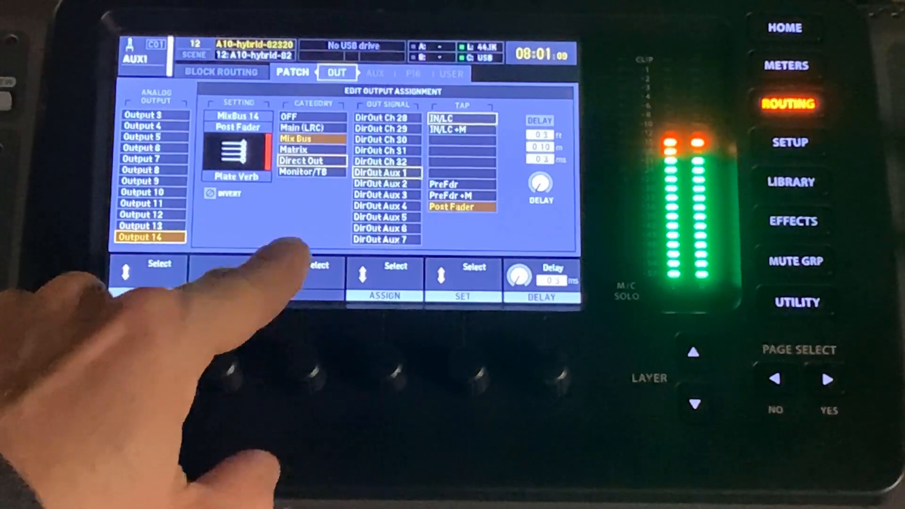
scroll(309, 373, down, 1)
scroll(308, 372, up, 1)
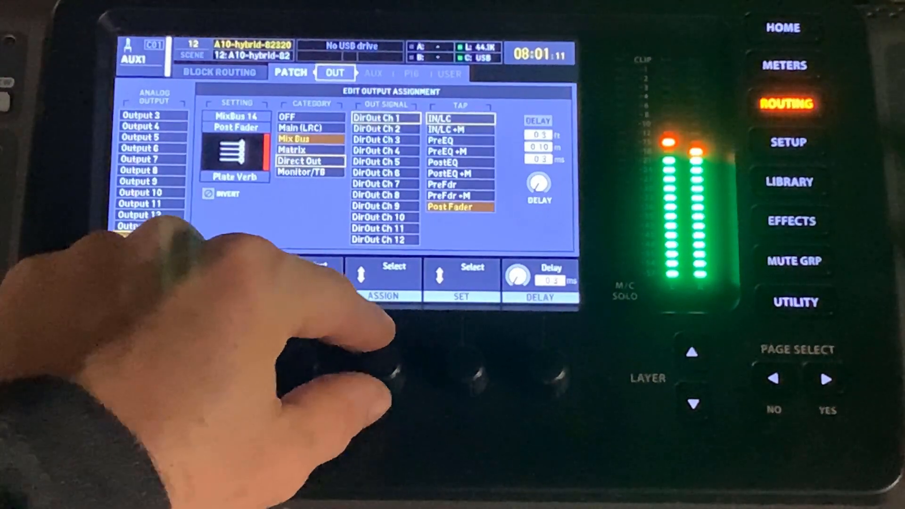
scroll(391, 373, down, 20)
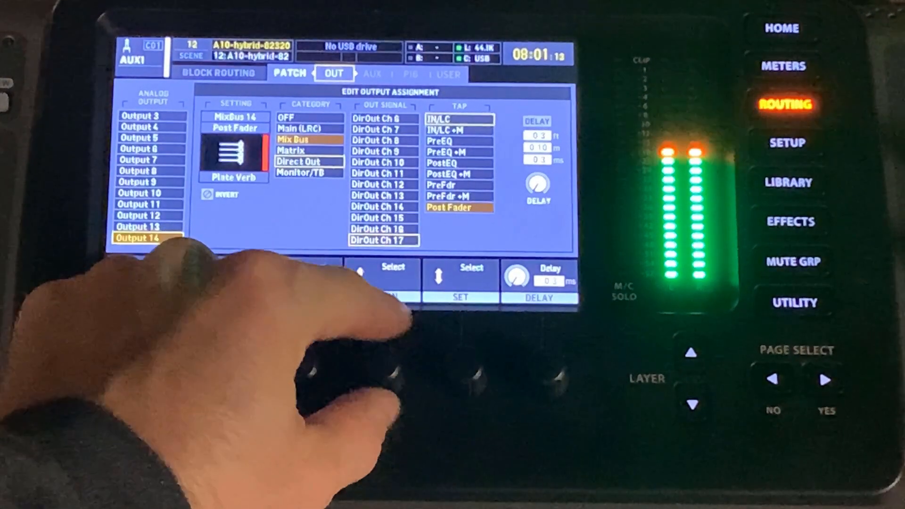
scroll(392, 373, down, 6)
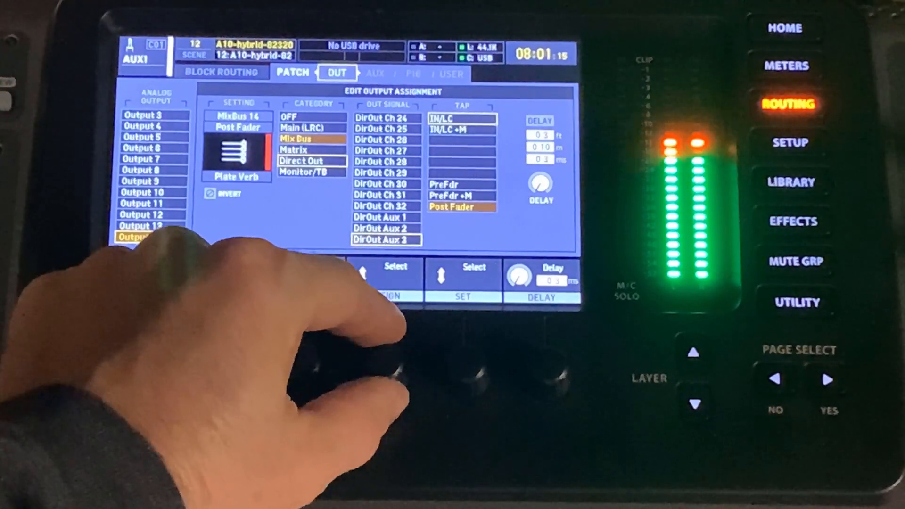
click(391, 372)
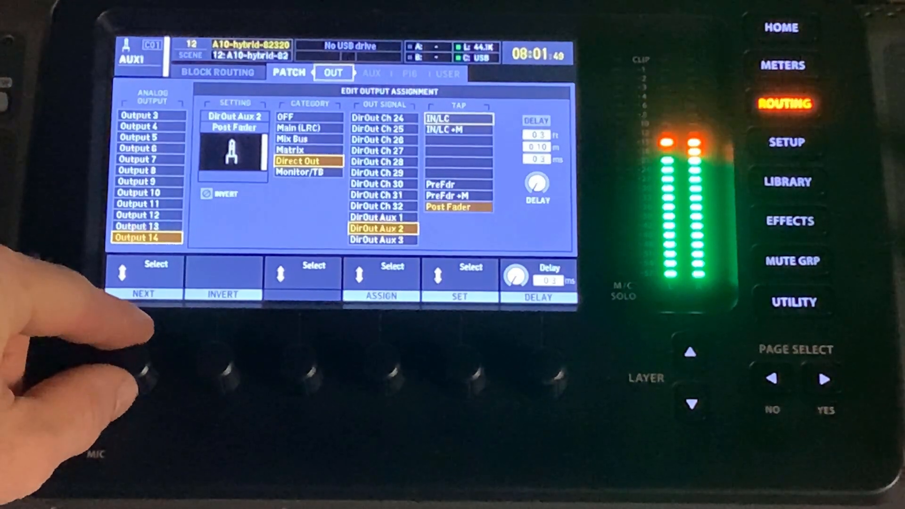
scroll(148, 231, up, 1)
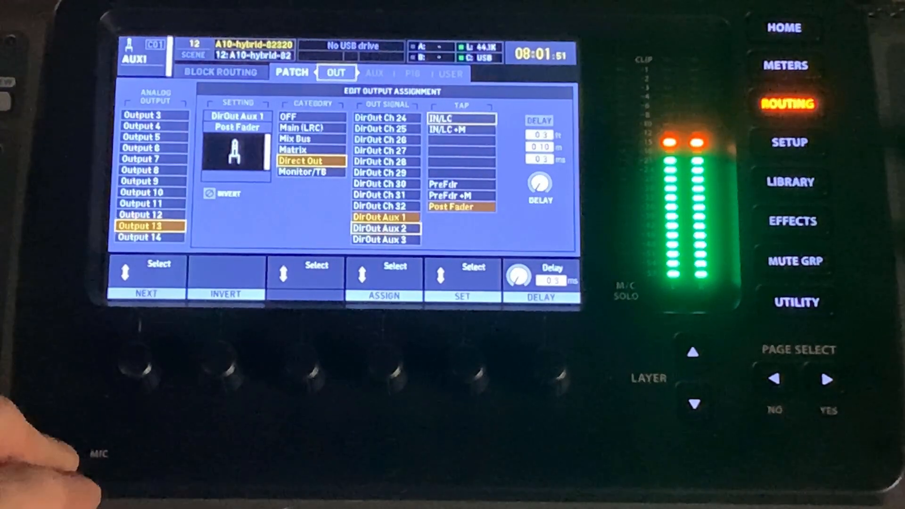